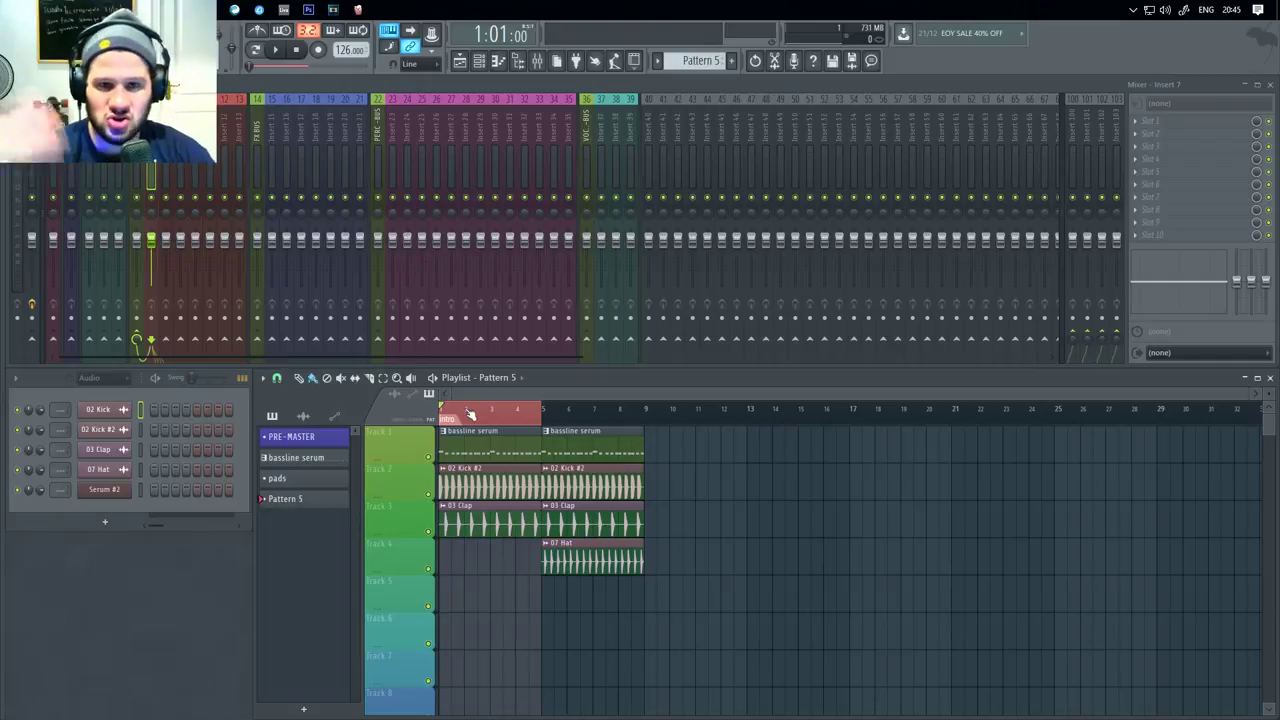
Step: Play back the start of the intro section of the arrangement, and stop the playback
{"action": "key", "text": "space"}
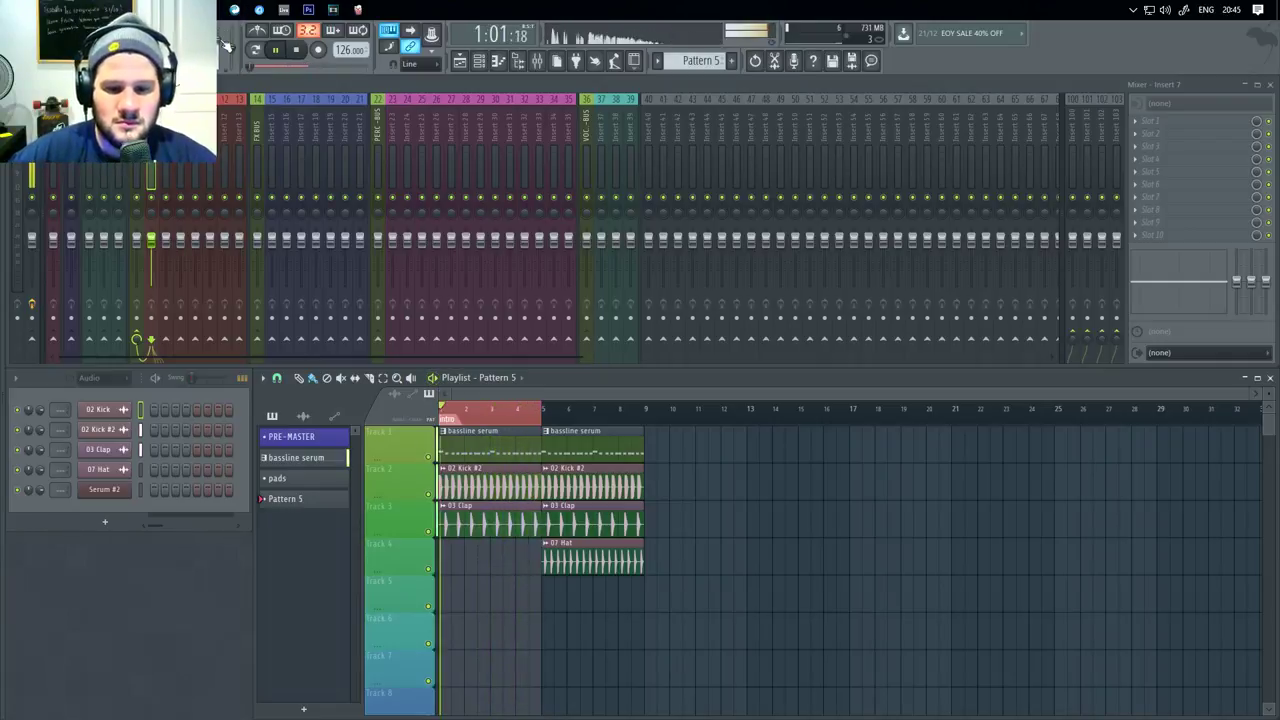
{"action": "key", "text": "space"}
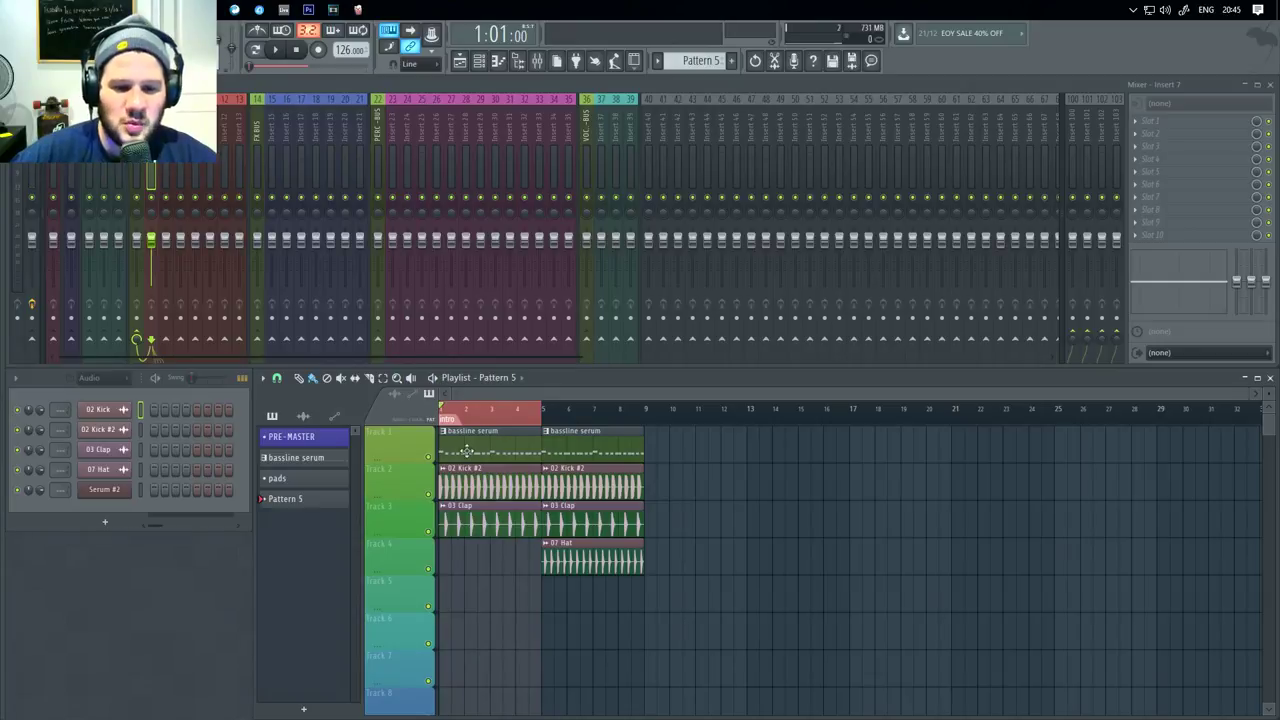
Step: Route the 02 Kick #2 channel to mixer insert 7
{"action": "left_click", "coordinate": [476, 481]}
{"action": "right_click", "coordinate": [158, 92]}
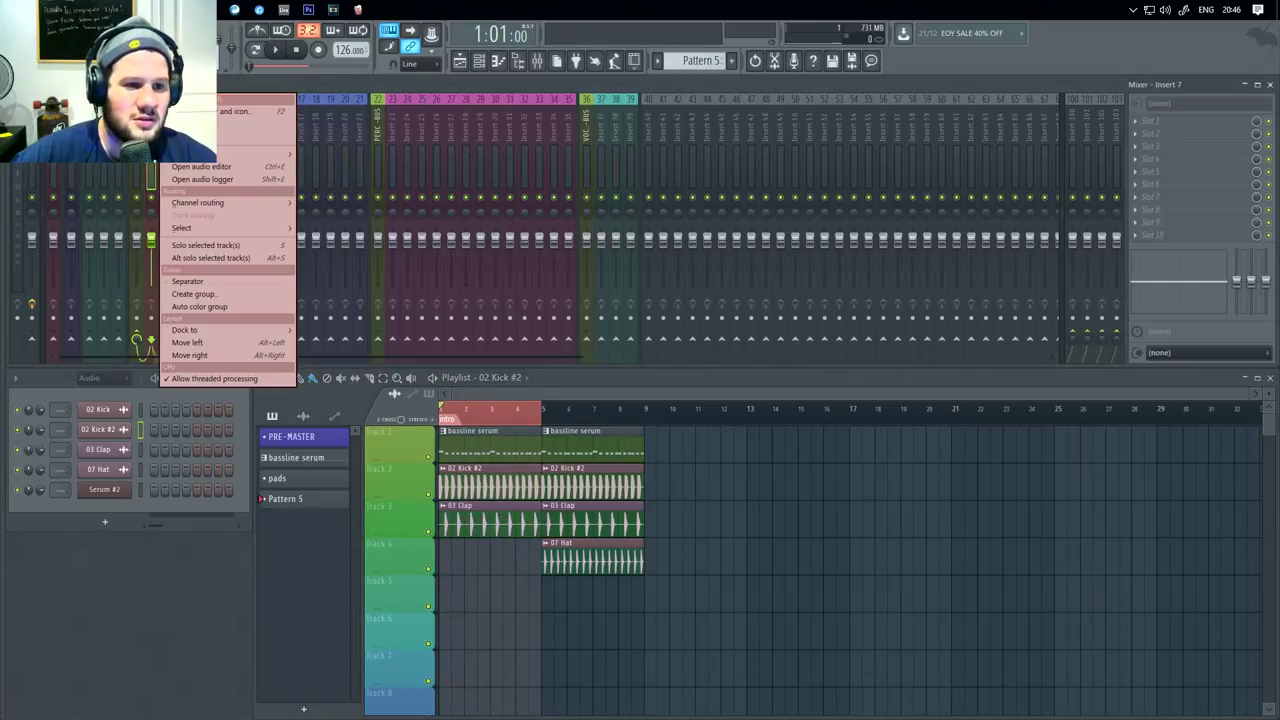
{"action": "mouse_move", "coordinate": [250, 206]}
{"action": "left_click", "coordinate": [314, 202]}
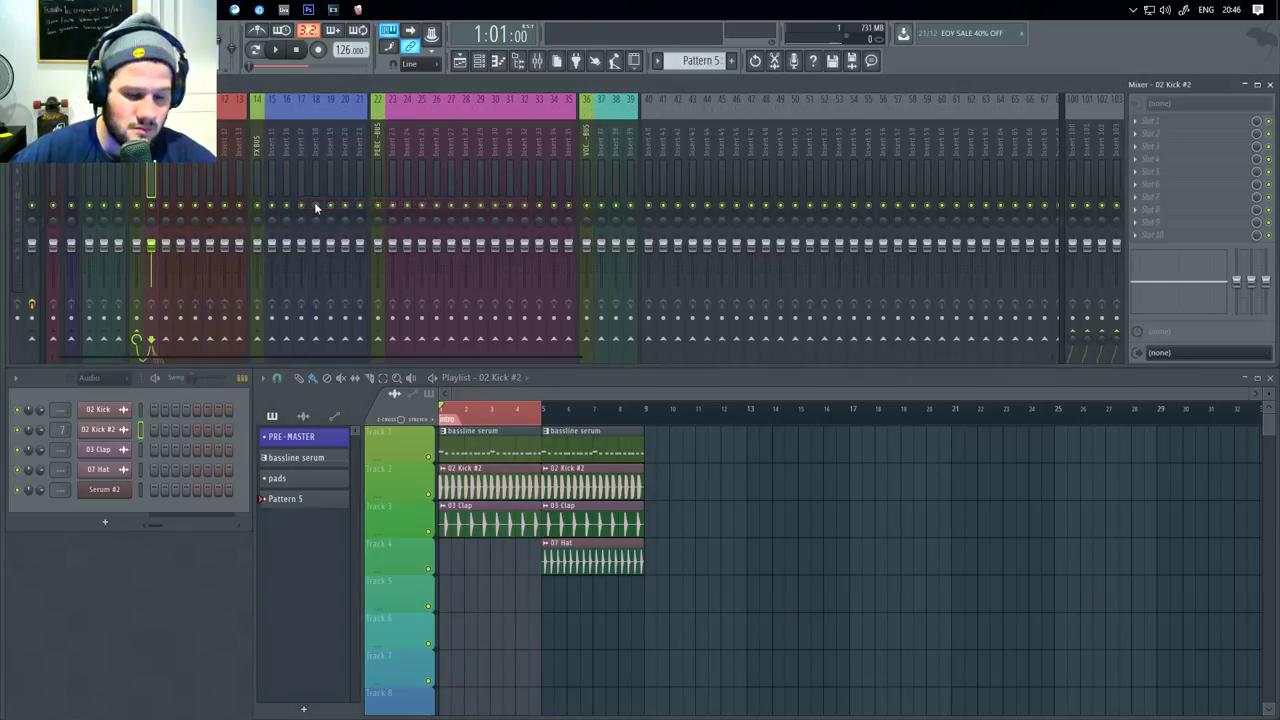
Step: Set the colour of the 02 Kick #2 mixer track to red, keeping its name
{"action": "key", "text": "F2"}
{"action": "left_click", "coordinate": [306, 194]}
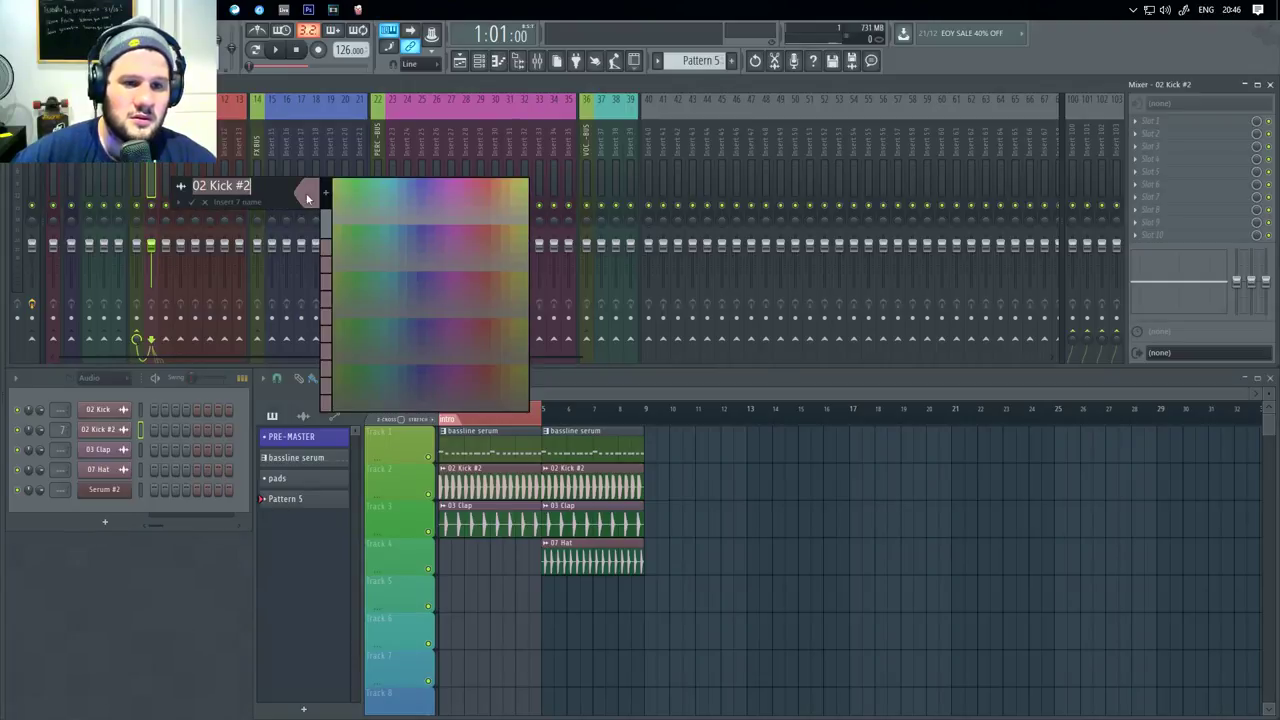
{"action": "left_click", "coordinate": [490, 185]}
{"action": "key", "text": "Return"}
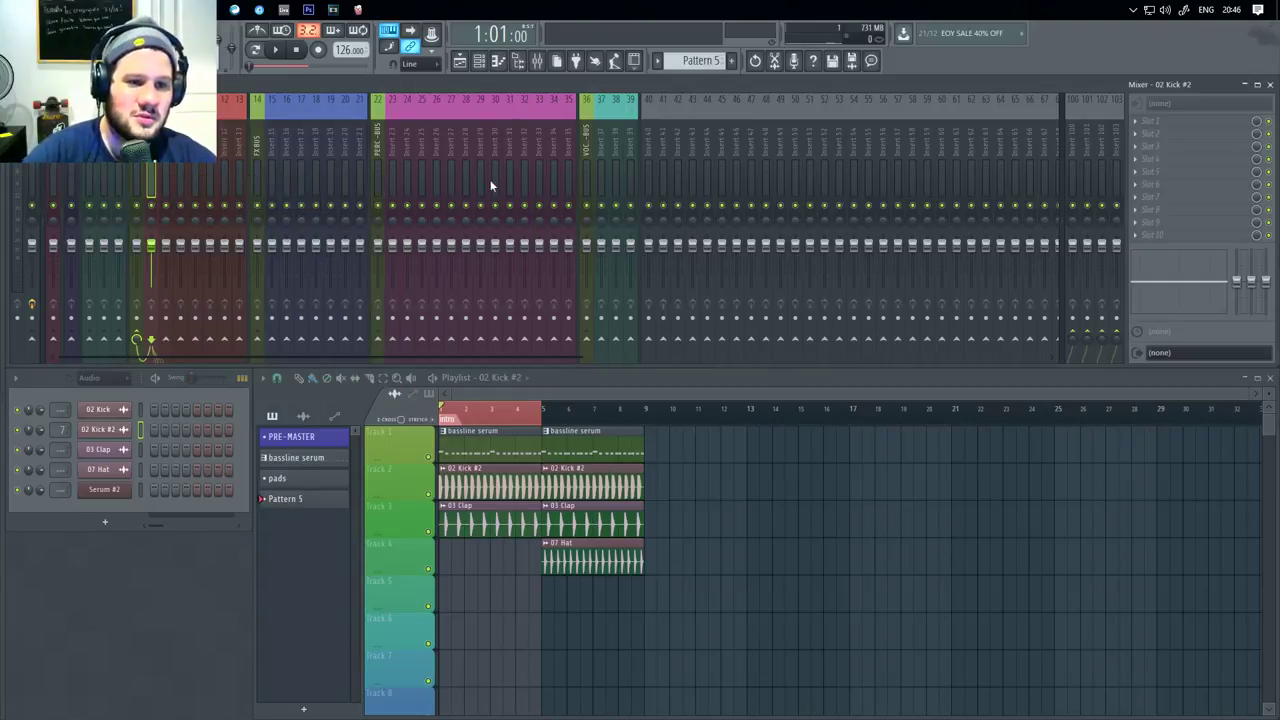
{"action": "left_click", "coordinate": [762, 582]}
{"action": "right_click", "coordinate": [762, 582]}
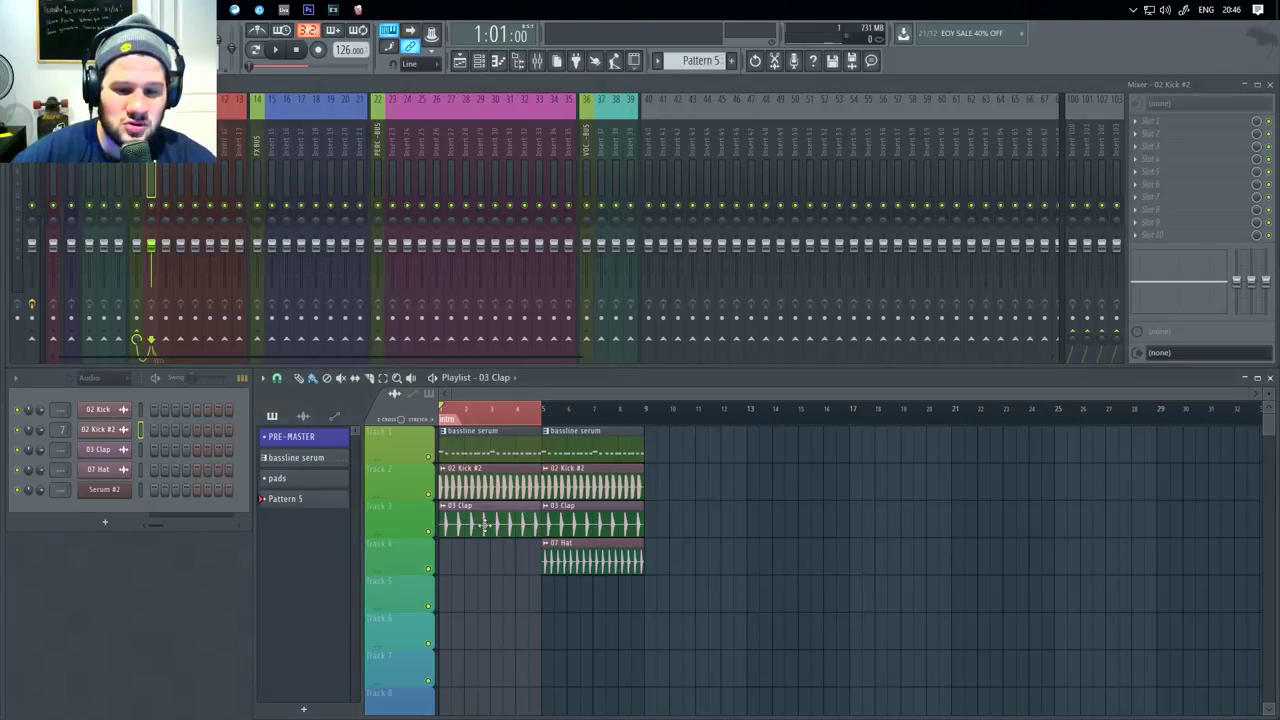
Step: Route the 03 Clap channel to mixer insert 23 within the percussion group
{"action": "left_click", "coordinate": [482, 518]}
{"action": "right_click", "coordinate": [390, 138]}
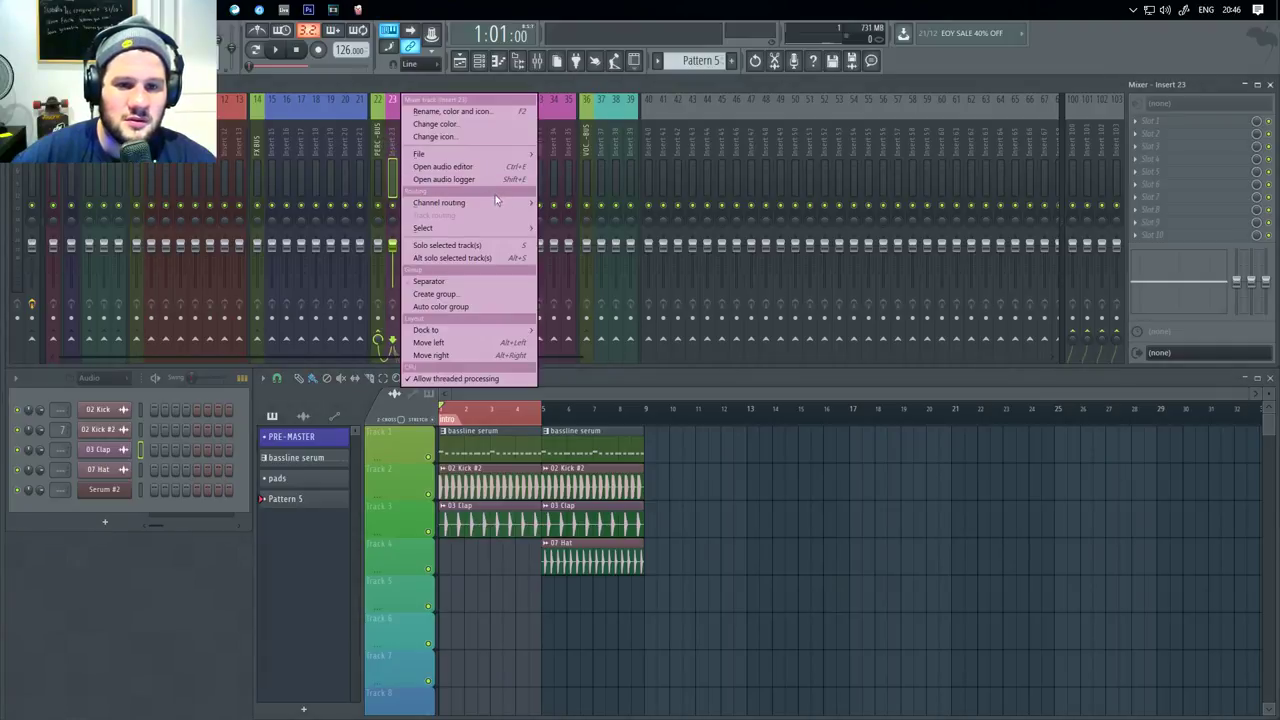
{"action": "mouse_move", "coordinate": [517, 206]}
{"action": "left_click", "coordinate": [587, 206]}
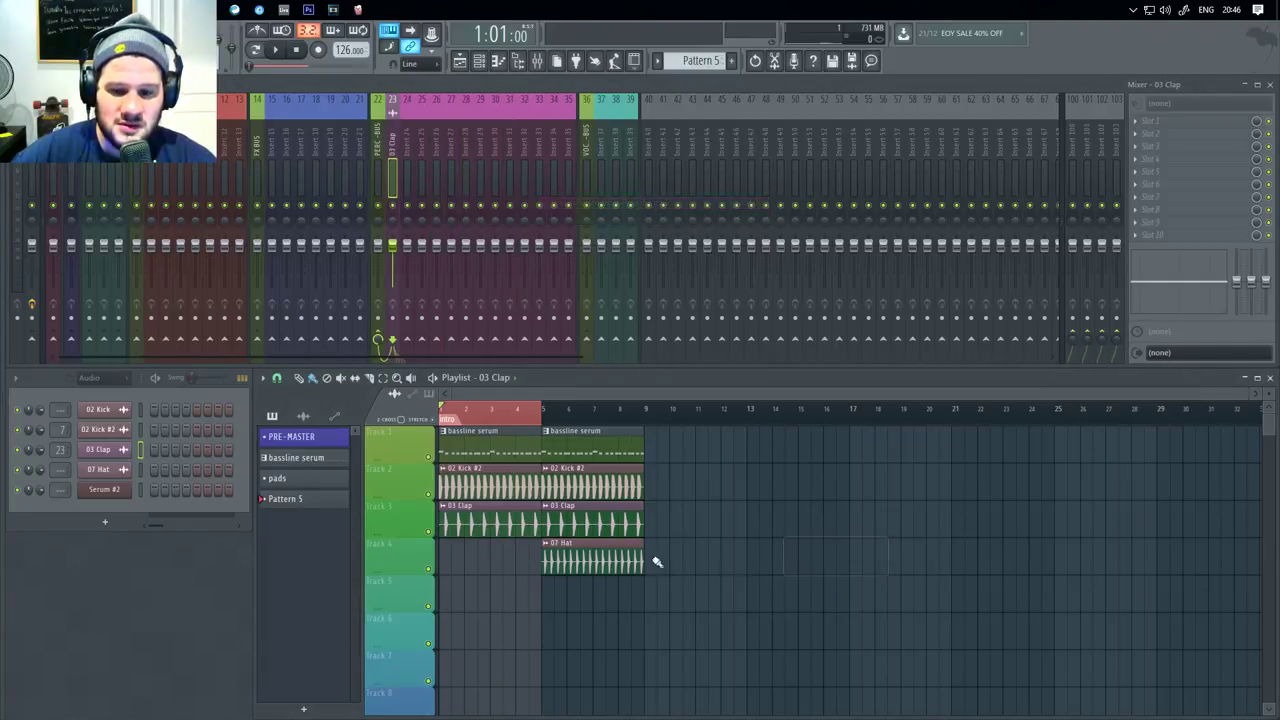
Step: Route the 07 Hat channel to mixer insert 24, beside the clap track
{"action": "left_click", "coordinate": [593, 566]}
{"action": "right_click", "coordinate": [407, 146]}
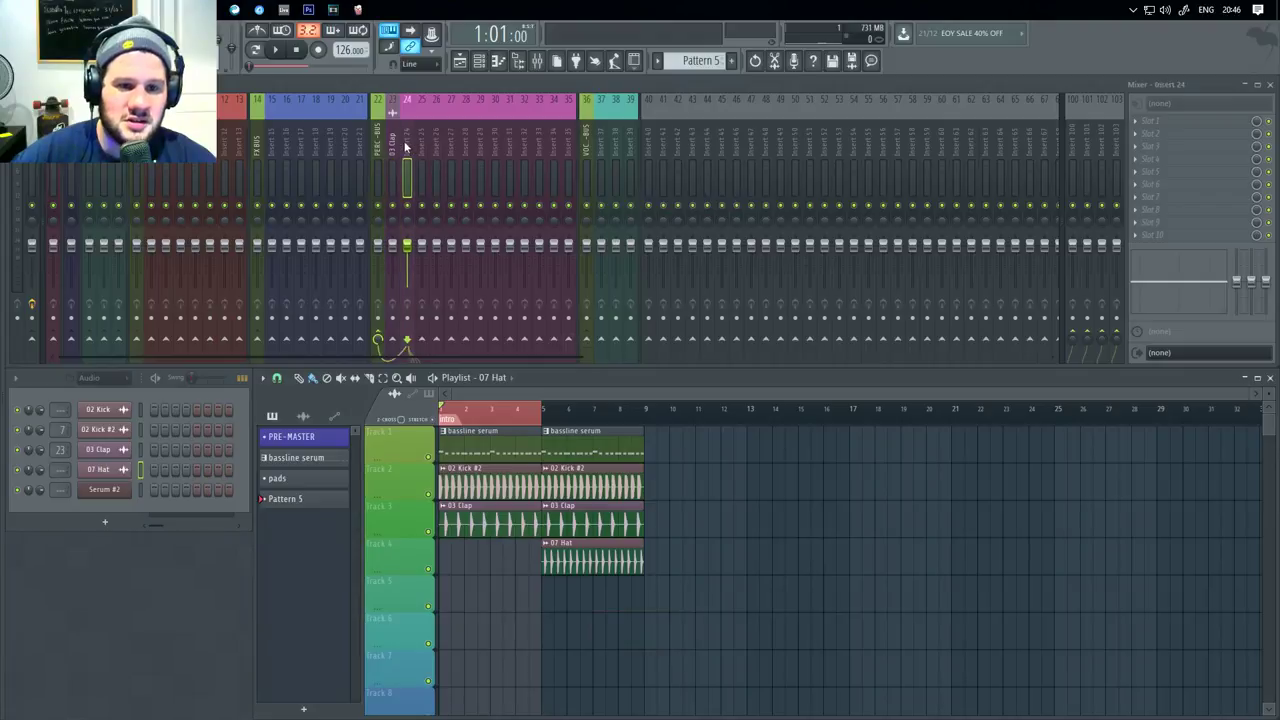
{"action": "mouse_move", "coordinate": [476, 204]}
{"action": "left_click", "coordinate": [606, 202]}
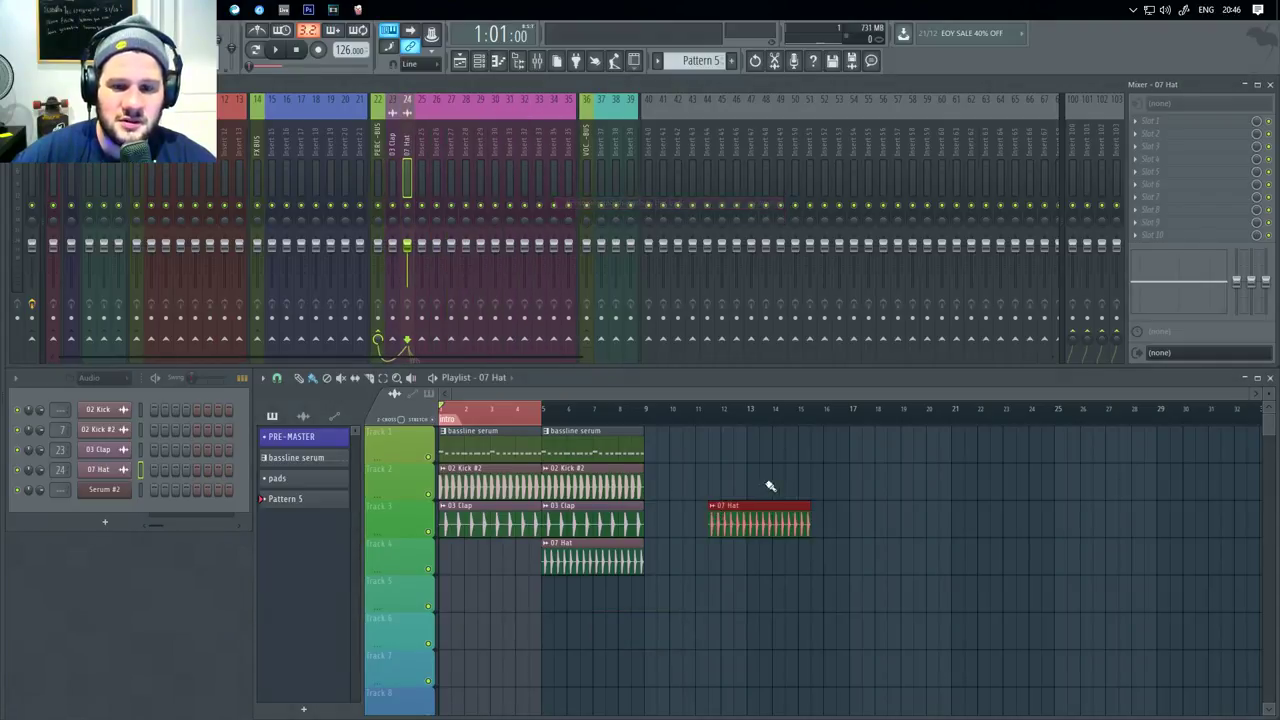
Step: Route the Serum #2 channel to mixer insert 13 in the bass and kick group
{"action": "left_click", "coordinate": [138, 490]}
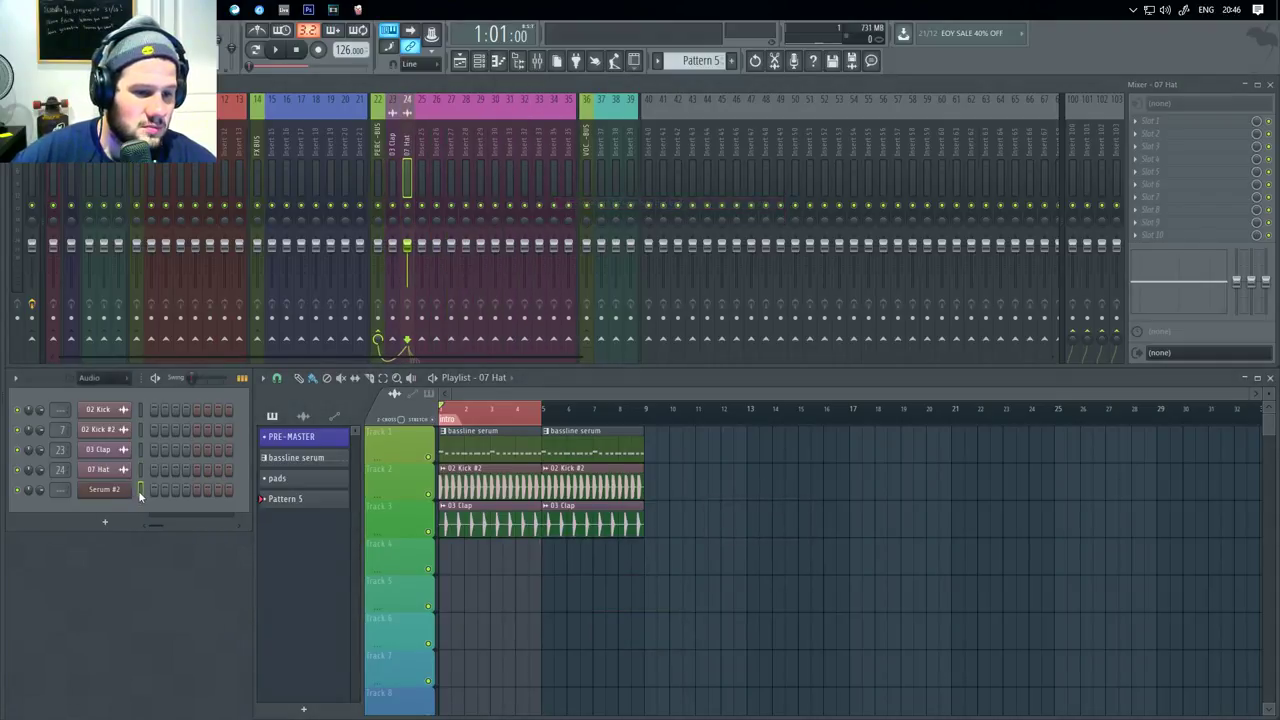
{"action": "right_click", "coordinate": [242, 98]}
{"action": "mouse_move", "coordinate": [353, 208]}
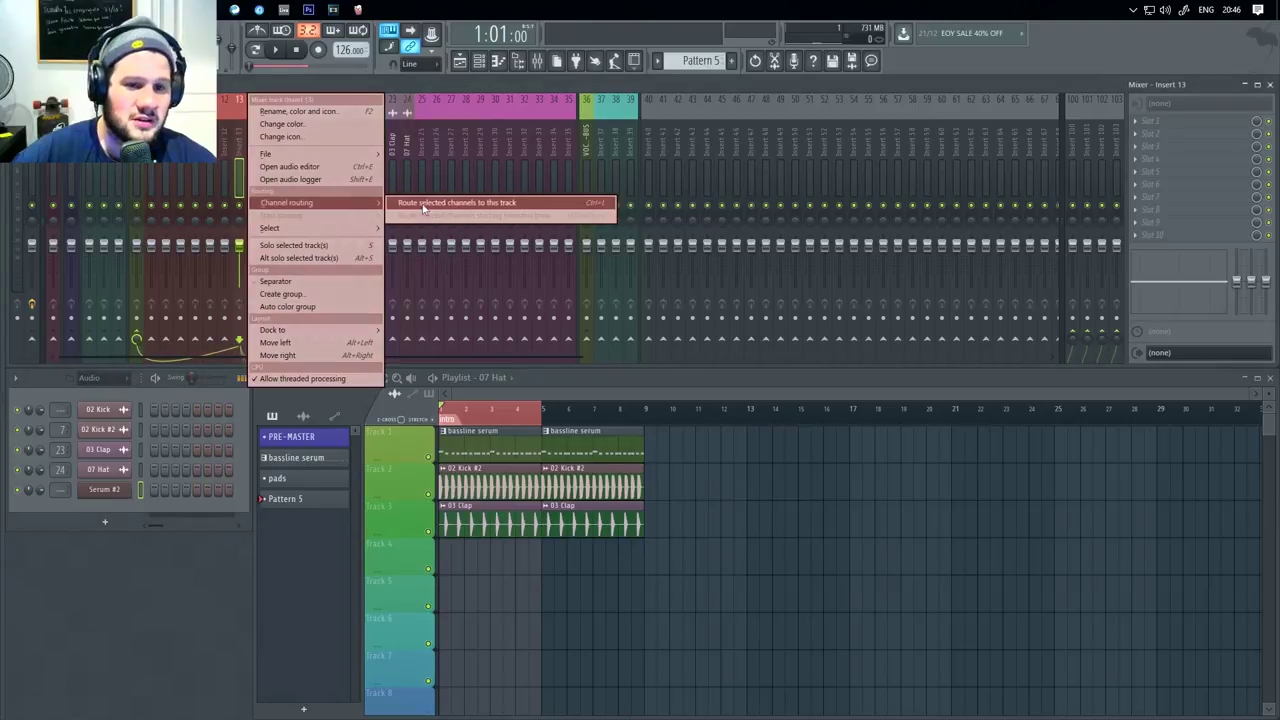
{"action": "left_click", "coordinate": [423, 203]}
{"action": "left_click", "coordinate": [824, 550]}
{"action": "right_click", "coordinate": [824, 550]}
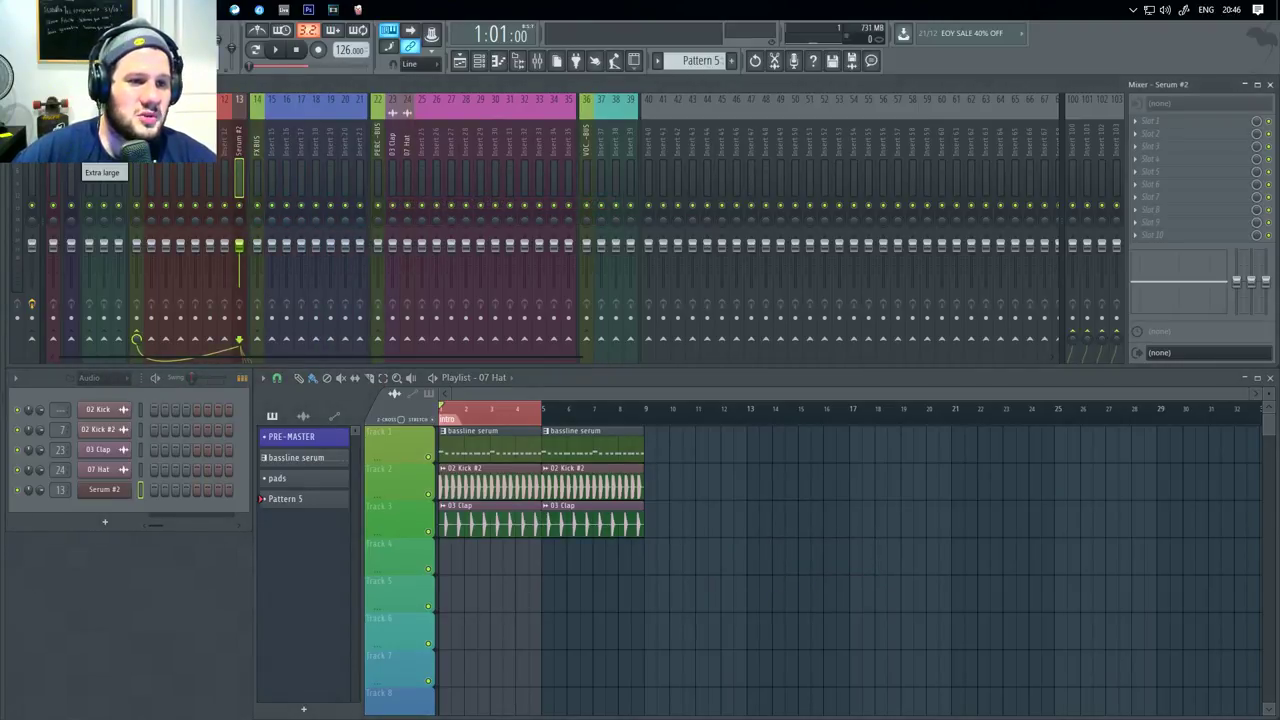
Step: Change the mixer layout to Extra large and select the kick and Serum #2 mixer tracks in turn
{"action": "left_click", "coordinate": [84, 172]}
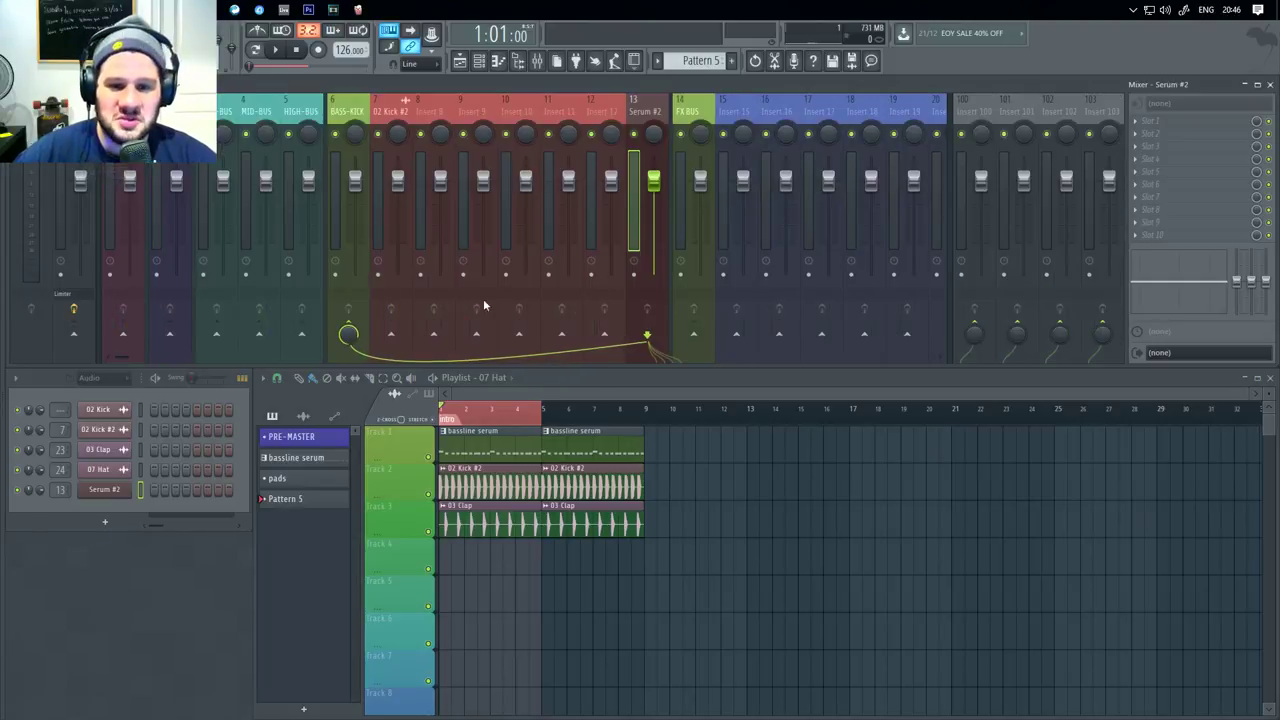
{"action": "left_click", "coordinate": [402, 109]}
{"action": "left_click", "coordinate": [655, 112]}
{"action": "right_click", "coordinate": [676, 554]}
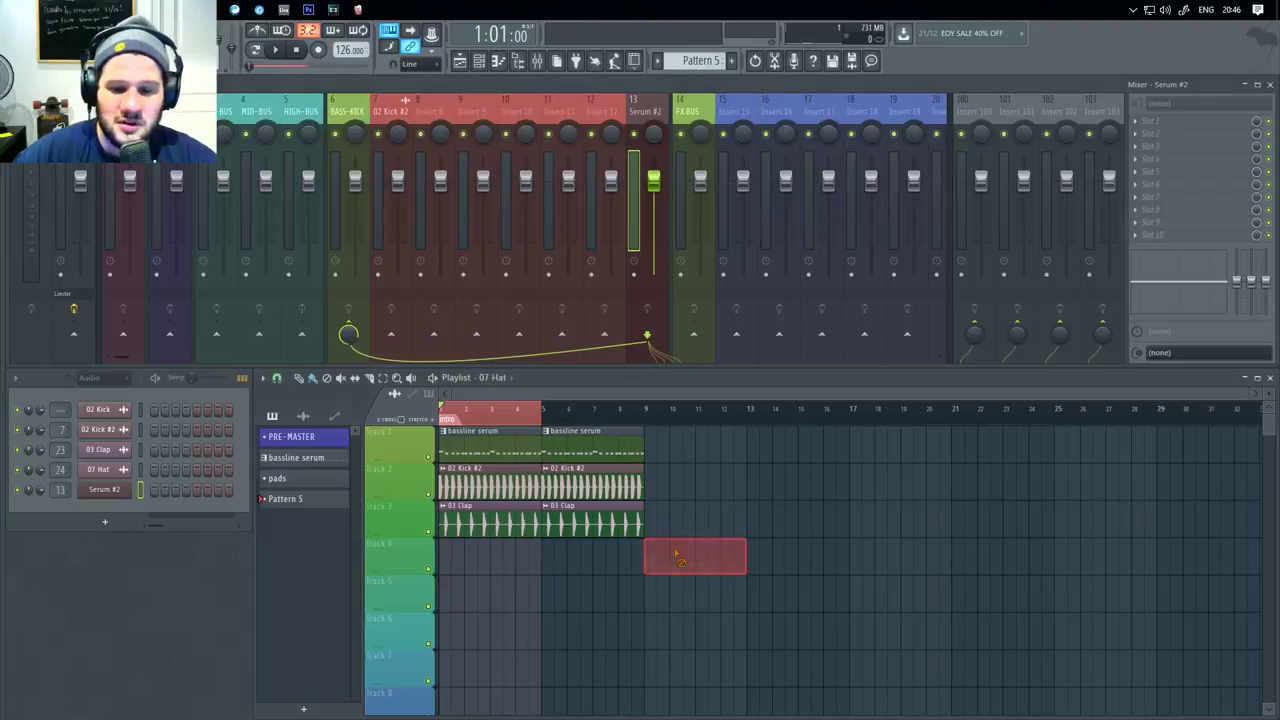
Step: Leave only playlist tracks 1 and 2 unmuted and play the bassline together with the kick
{"action": "left_click", "coordinate": [430, 457]}
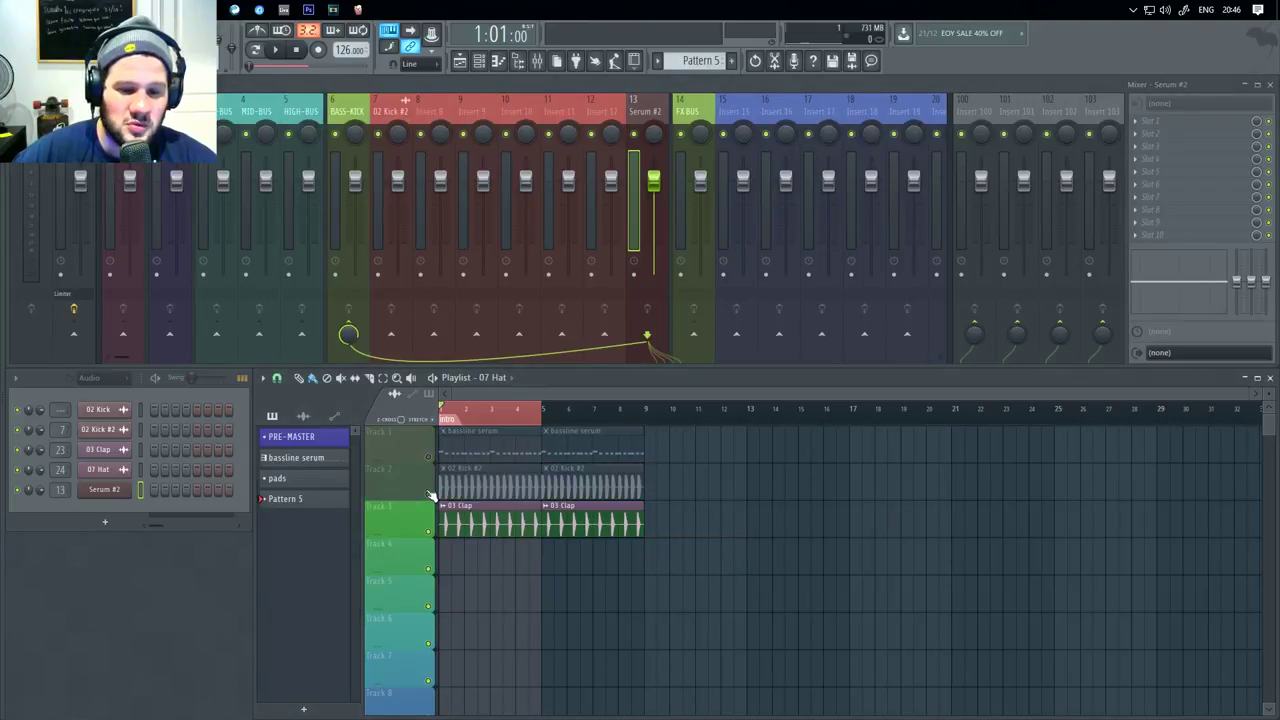
{"action": "right_click", "coordinate": [432, 494]}
{"action": "left_click", "coordinate": [430, 457]}
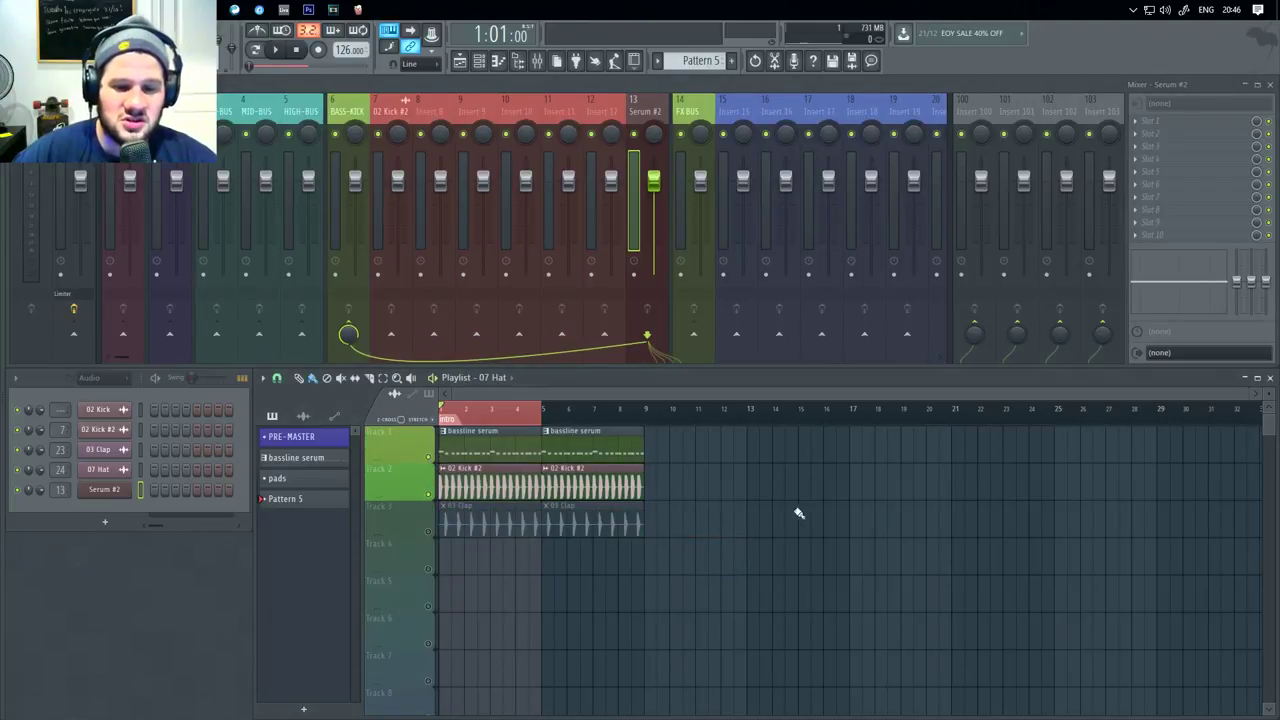
{"action": "key", "text": "space"}
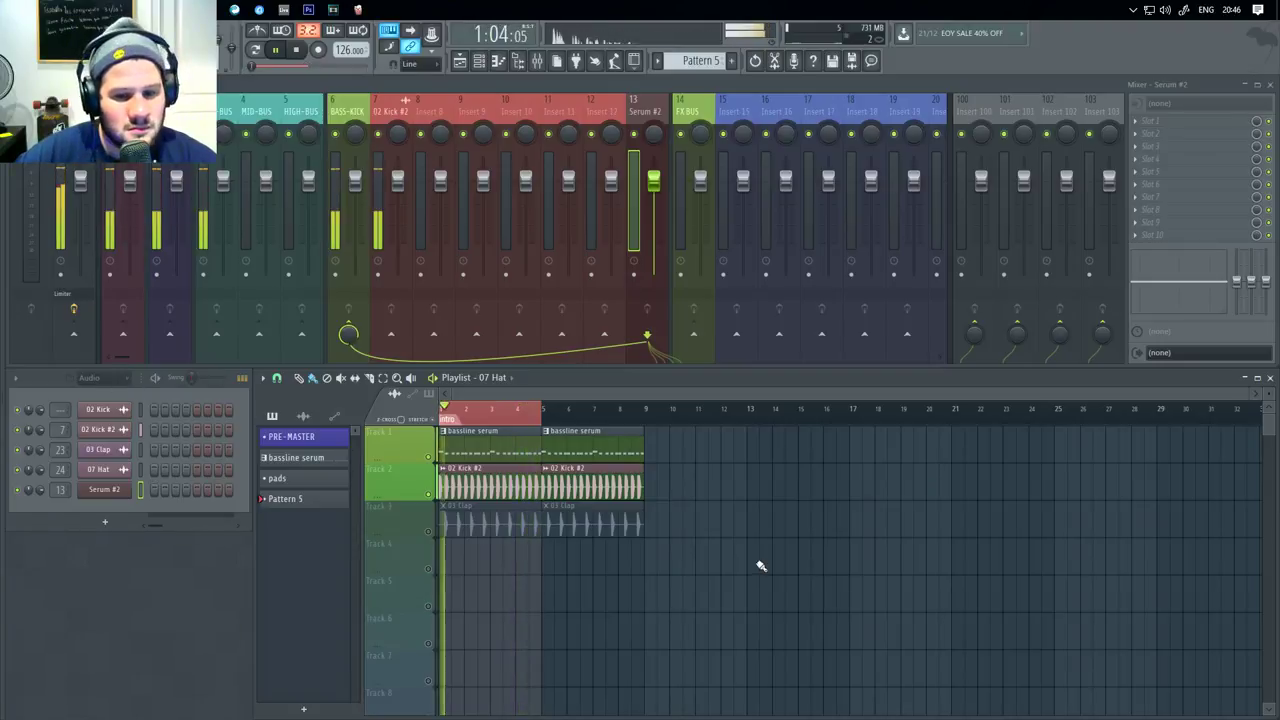
{"action": "key", "text": "space"}
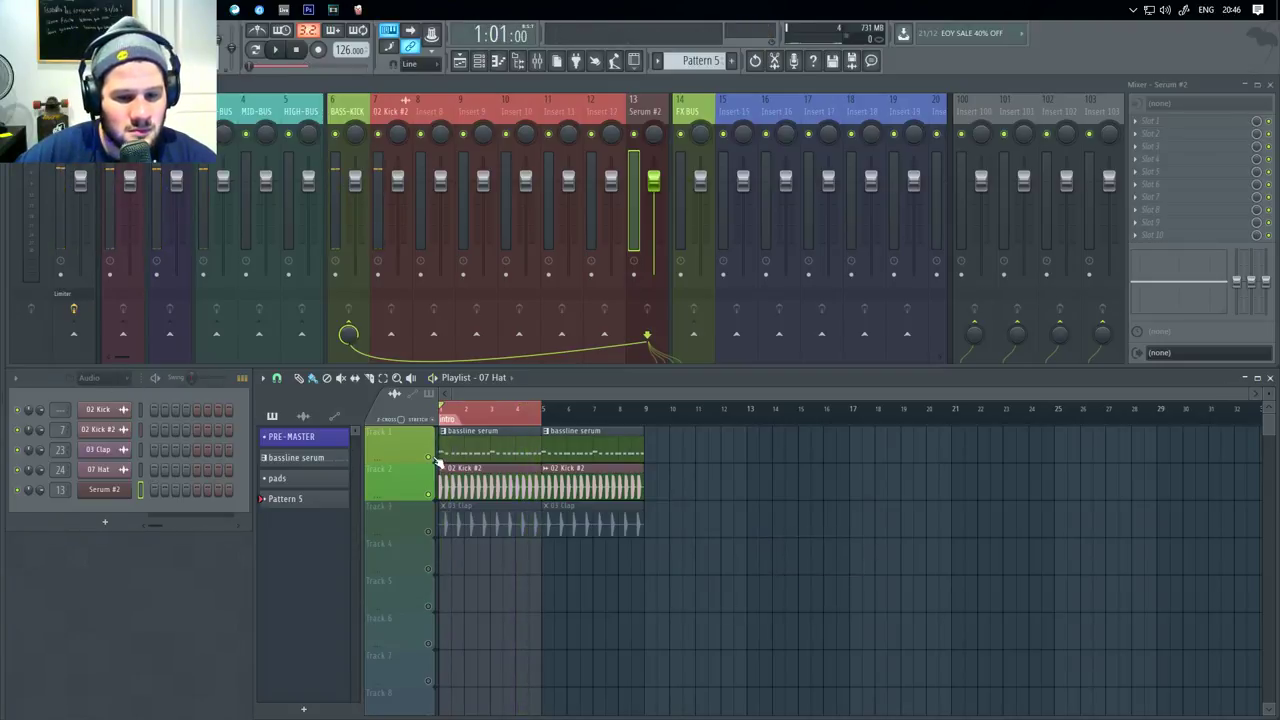
Step: Switch to the bassline serum pattern and route its Serum channel to mixer insert 13
{"action": "left_click", "coordinate": [297, 458]}
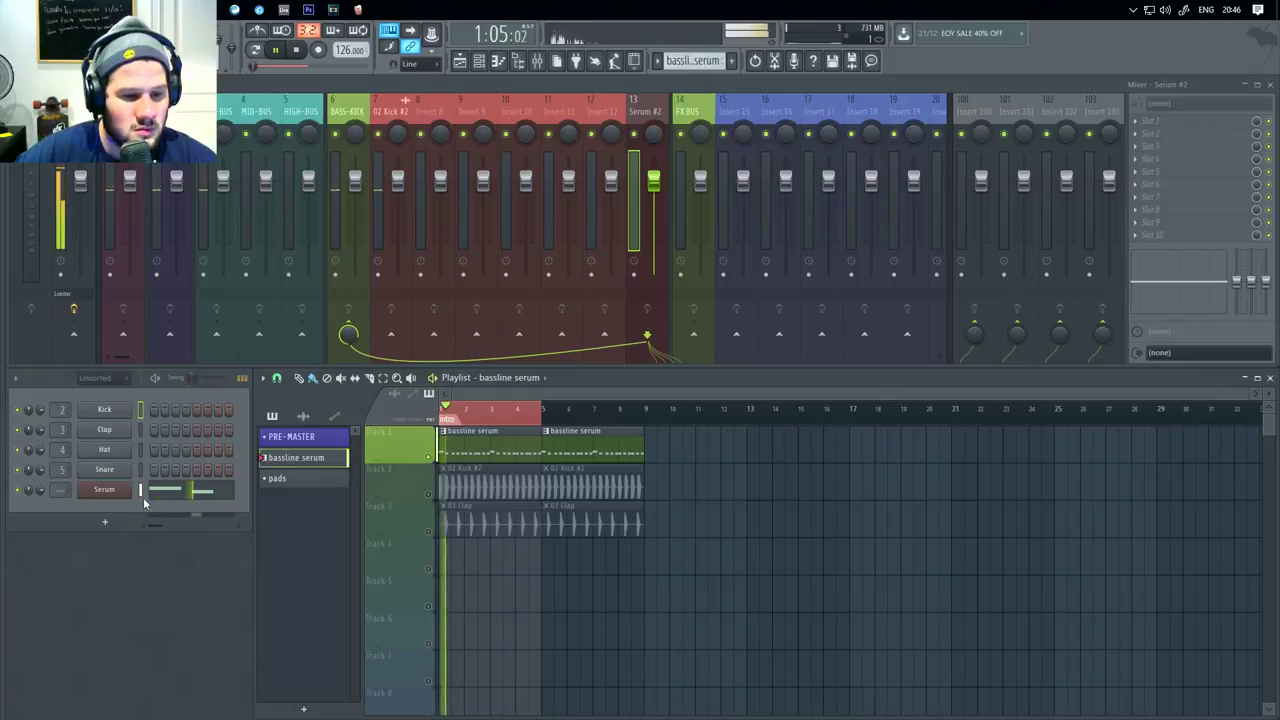
{"action": "key", "text": "space"}
{"action": "left_click", "coordinate": [140, 489]}
{"action": "right_click", "coordinate": [658, 115]}
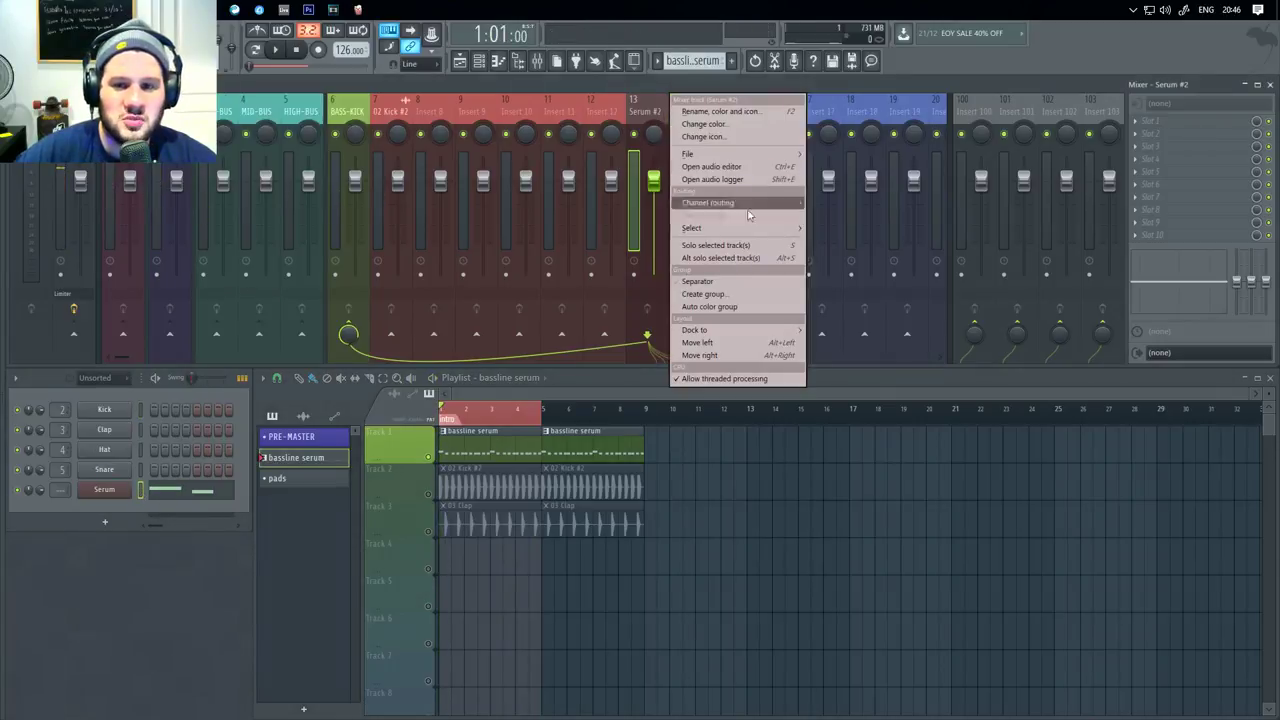
{"action": "left_click", "coordinate": [880, 203]}
Step: Play the bassline and unmute the kick's playlist track 2 during playback to hear both together
{"action": "key", "text": "space"}
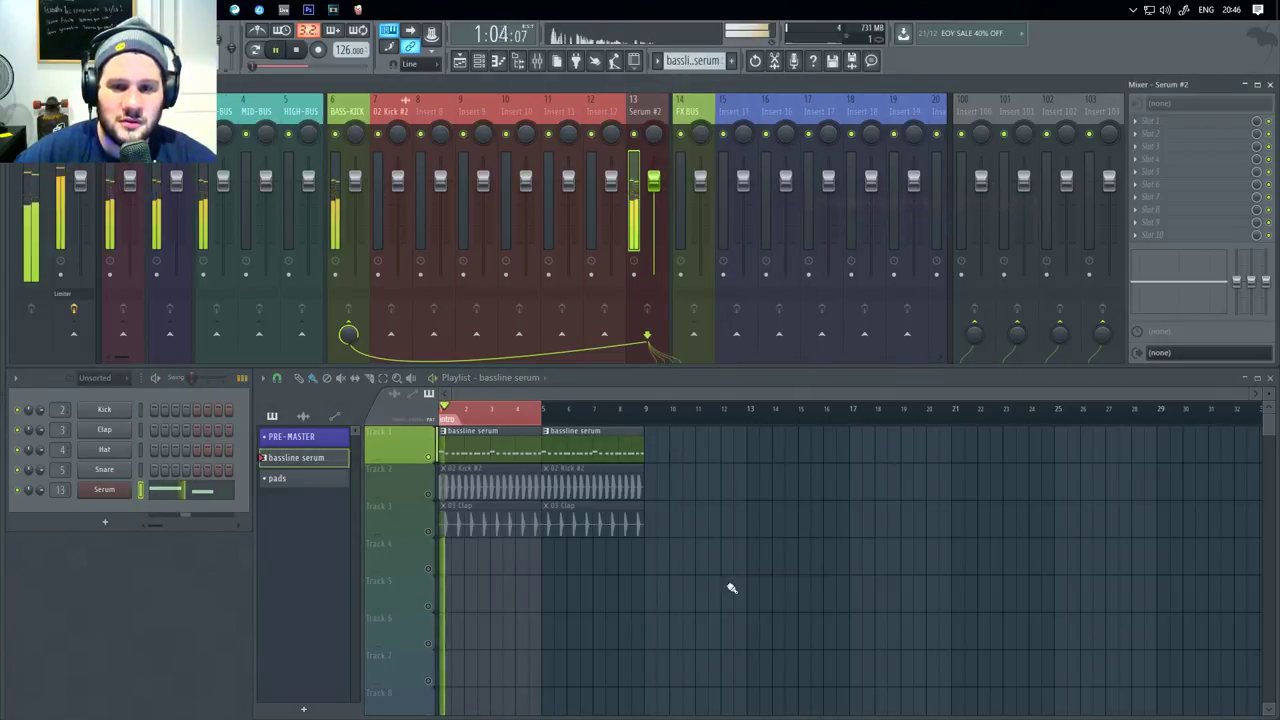
{"action": "left_click", "coordinate": [430, 494]}
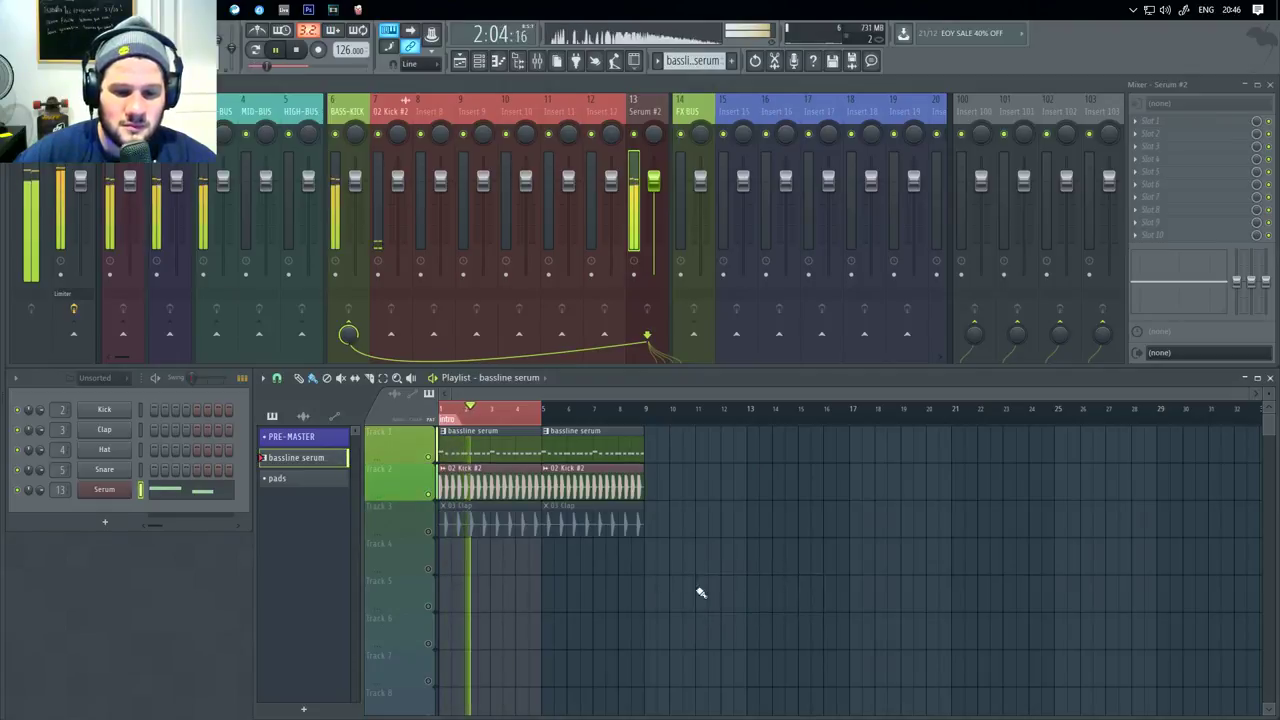
{"action": "left_click", "coordinate": [701, 529]}
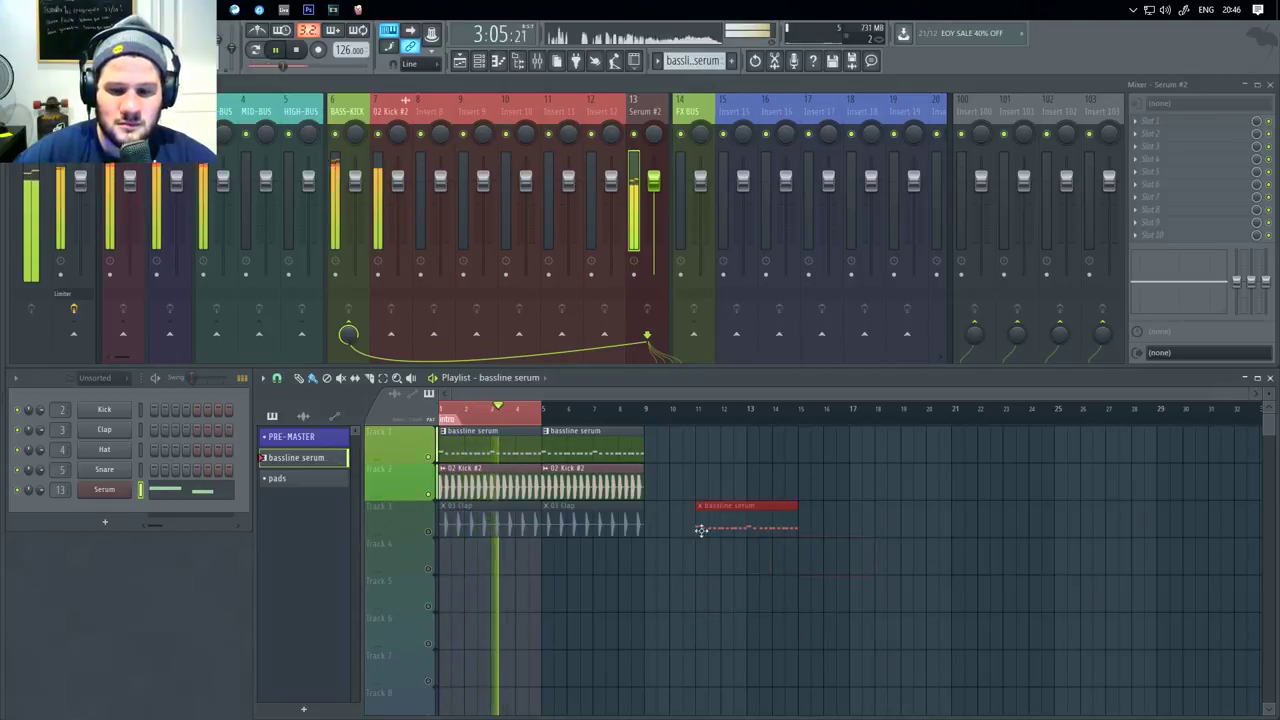
{"action": "right_click", "coordinate": [701, 529]}
{"action": "left_click", "coordinate": [703, 567]}
{"action": "right_click", "coordinate": [703, 569]}
{"action": "left_click", "coordinate": [702, 580]}
{"action": "right_click", "coordinate": [723, 580]}
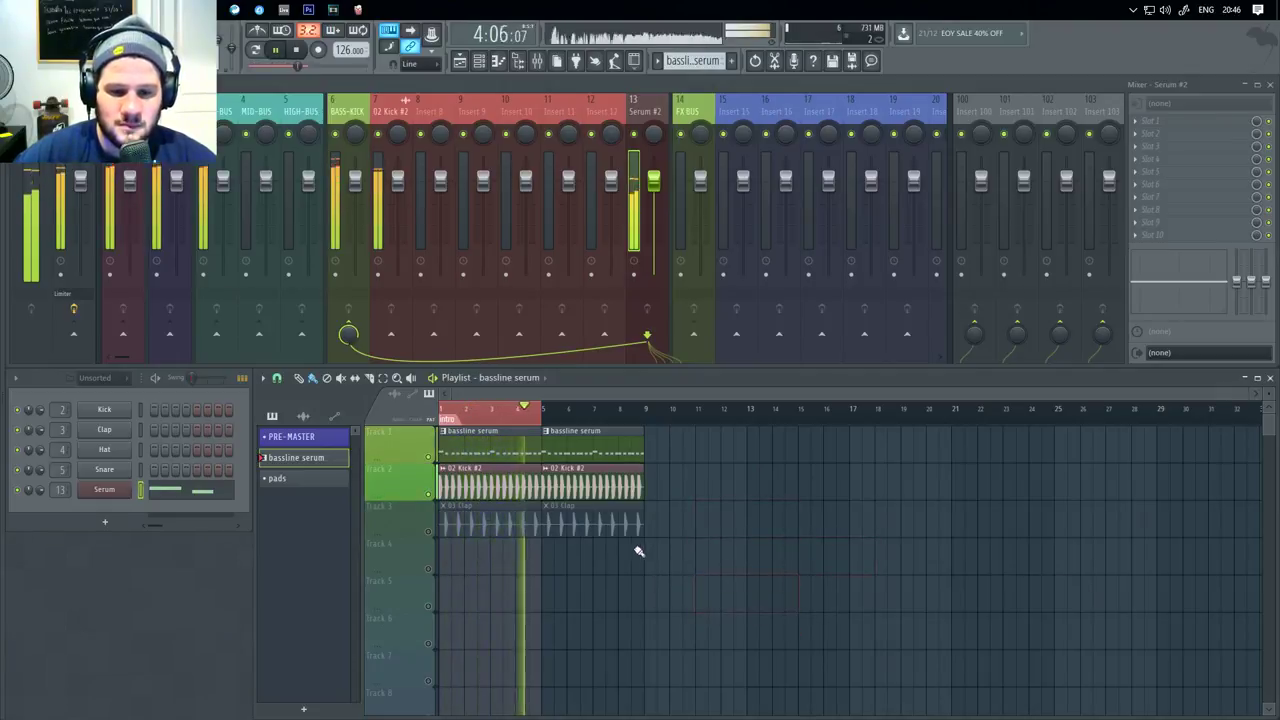
{"action": "key", "text": "space"}
{"action": "left_click", "coordinate": [743, 553]}
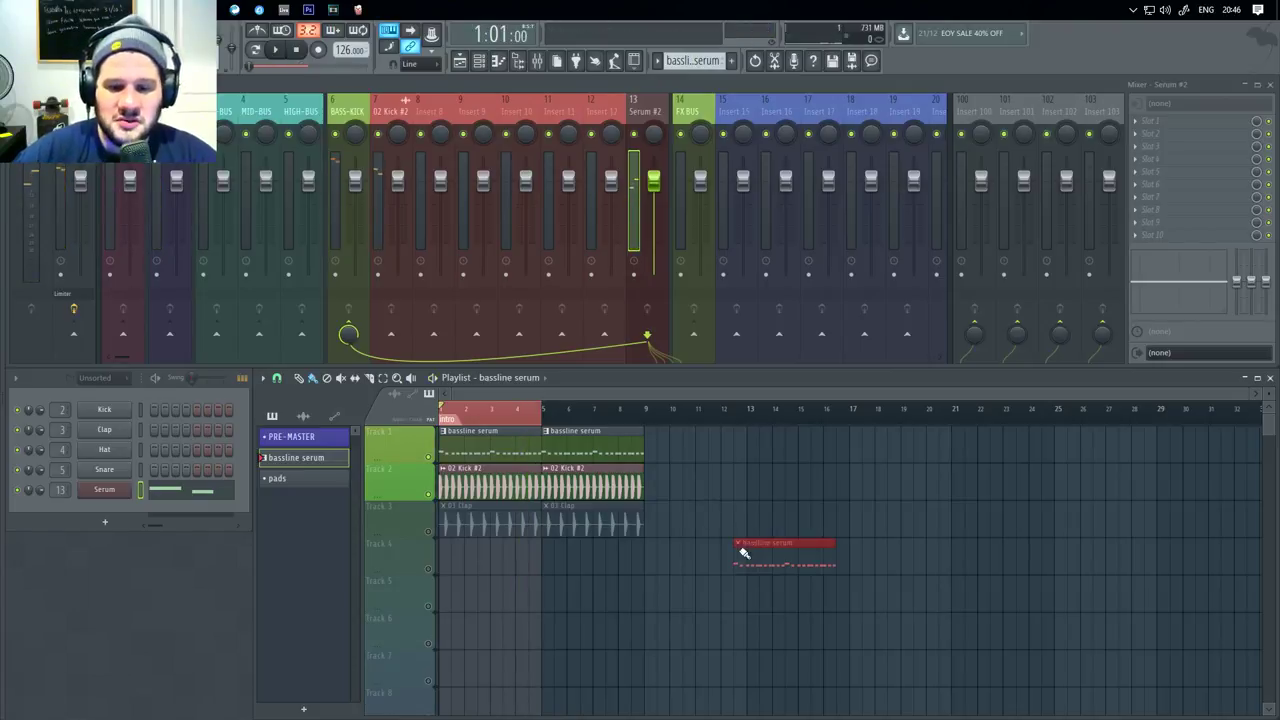
{"action": "right_click", "coordinate": [743, 554]}
{"action": "left_click", "coordinate": [725, 590]}
{"action": "right_click", "coordinate": [746, 608]}
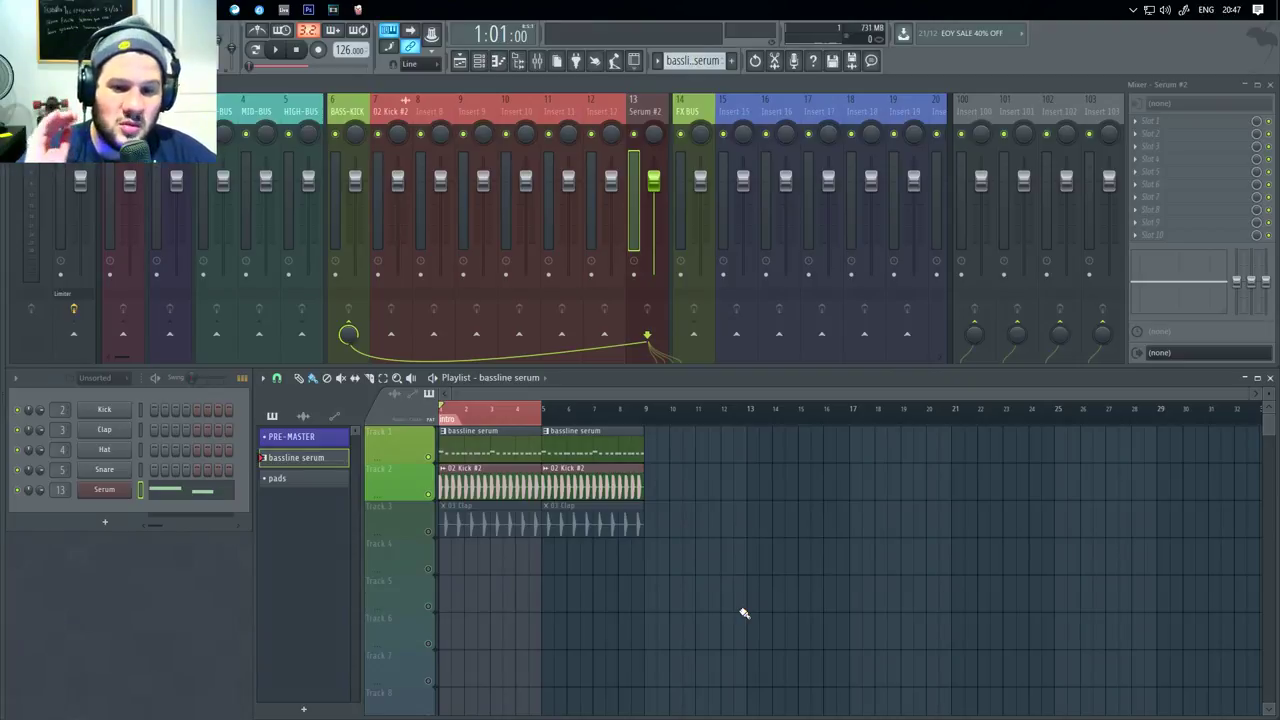
{"action": "left_click", "coordinate": [737, 583]}
{"action": "right_click", "coordinate": [749, 583]}
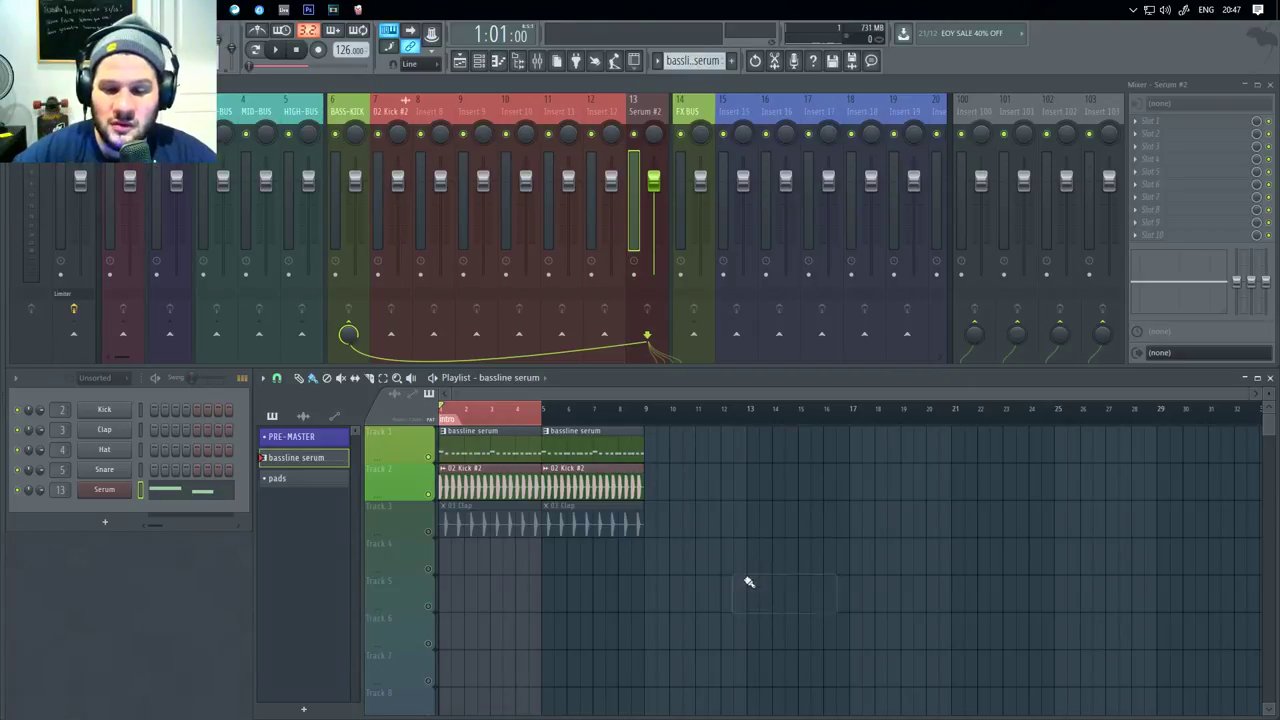
{"action": "left_click", "coordinate": [746, 585]}
{"action": "right_click", "coordinate": [746, 587]}
Step: Load Fruity Parametric EQ 2 into the first effect slot of the 02 Kick #2 mixer track
{"action": "left_click", "coordinate": [450, 478]}
{"action": "left_click", "coordinate": [690, 520]}
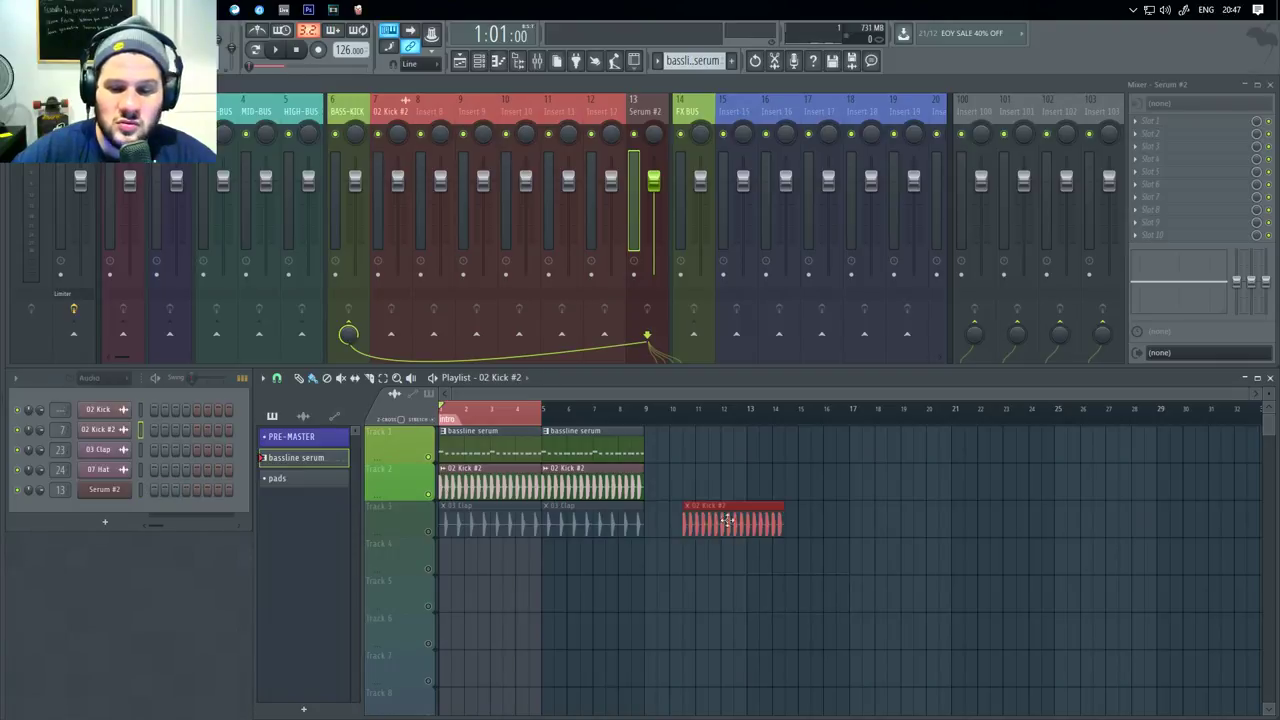
{"action": "right_click", "coordinate": [690, 522]}
{"action": "left_click", "coordinate": [390, 110]}
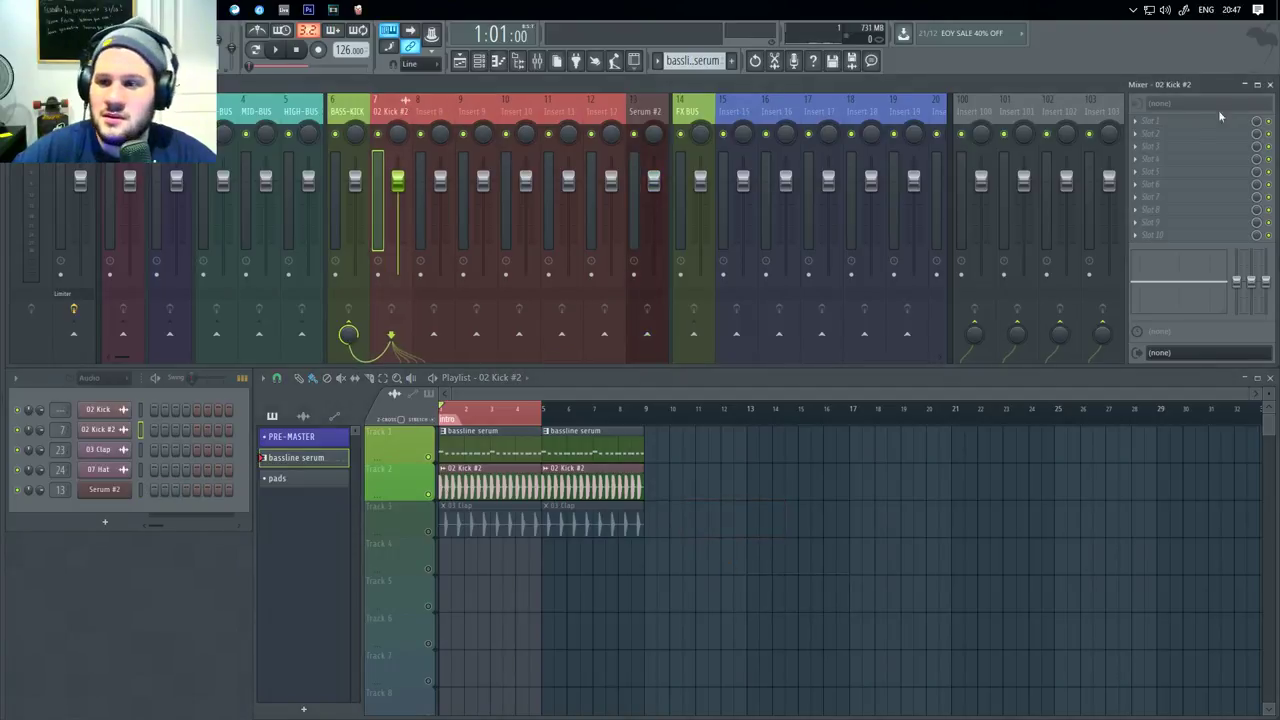
{"action": "left_click", "coordinate": [1168, 121]}
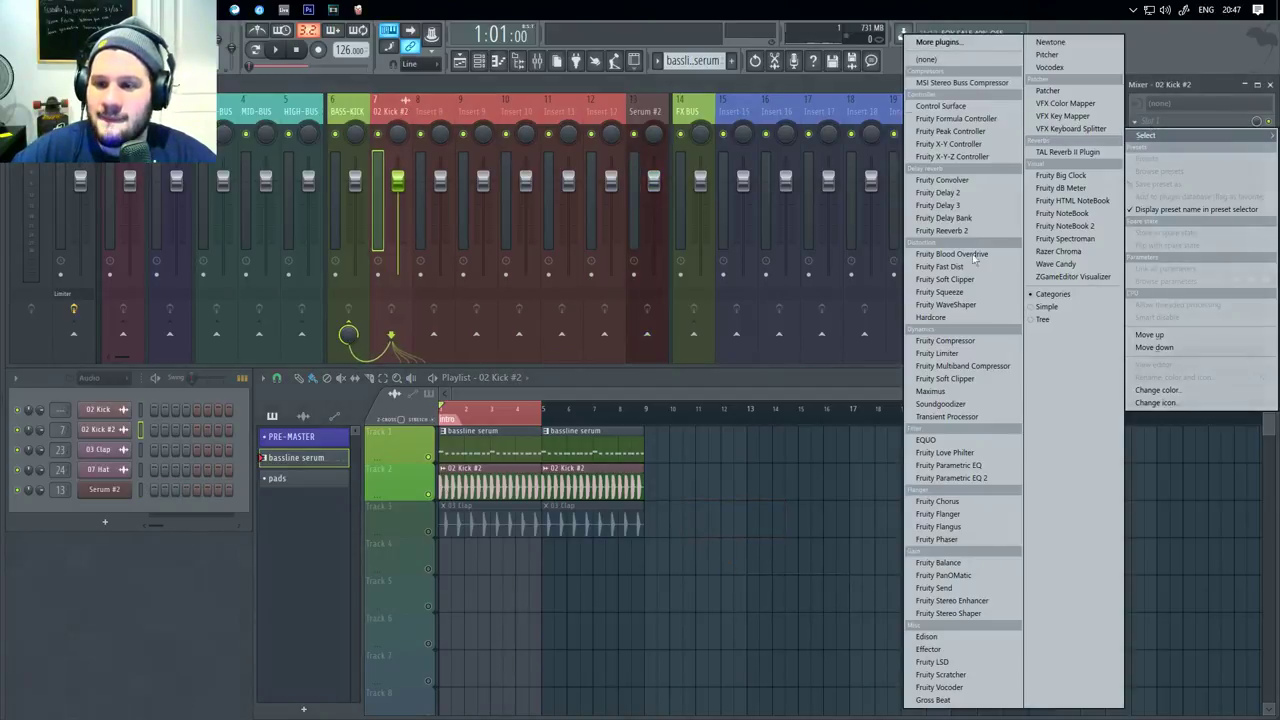
{"action": "left_click", "coordinate": [965, 478]}
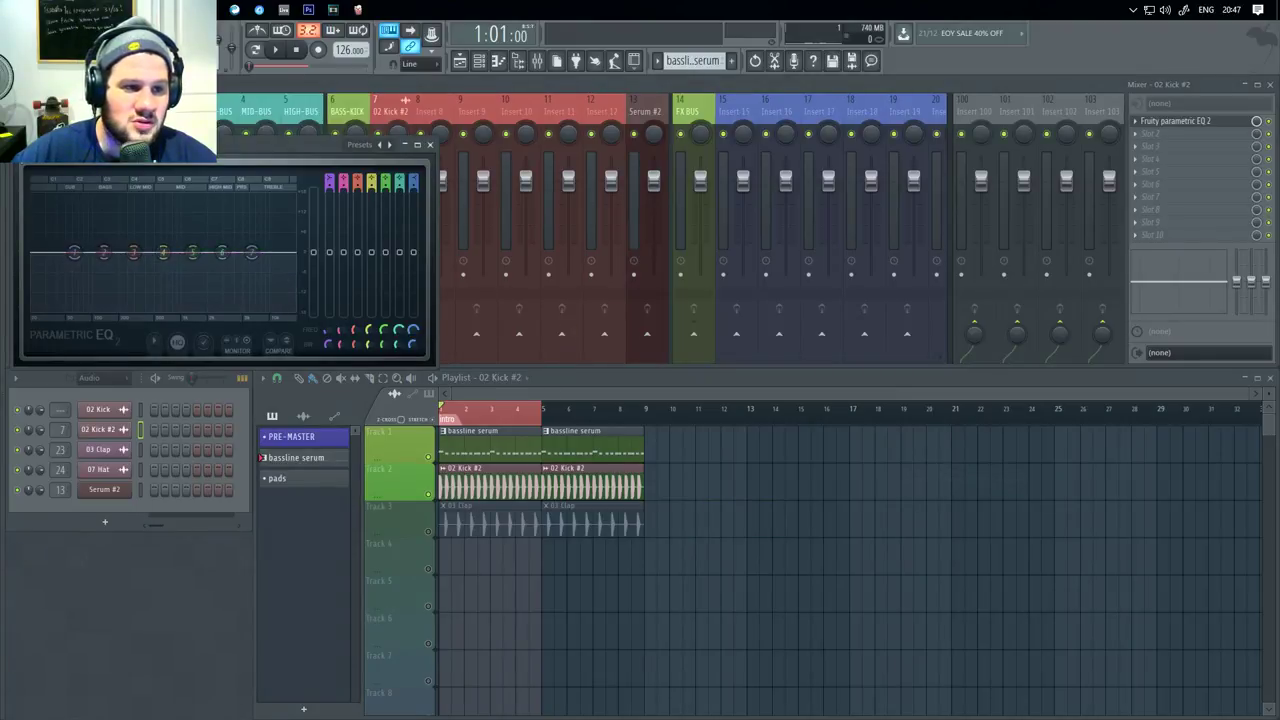
Step: Apply the Kick preset to the kick track's Parametric EQ 2 and close the plugin window
{"action": "left_click", "coordinate": [21, 145]}
{"action": "mouse_move", "coordinate": [100, 185]}
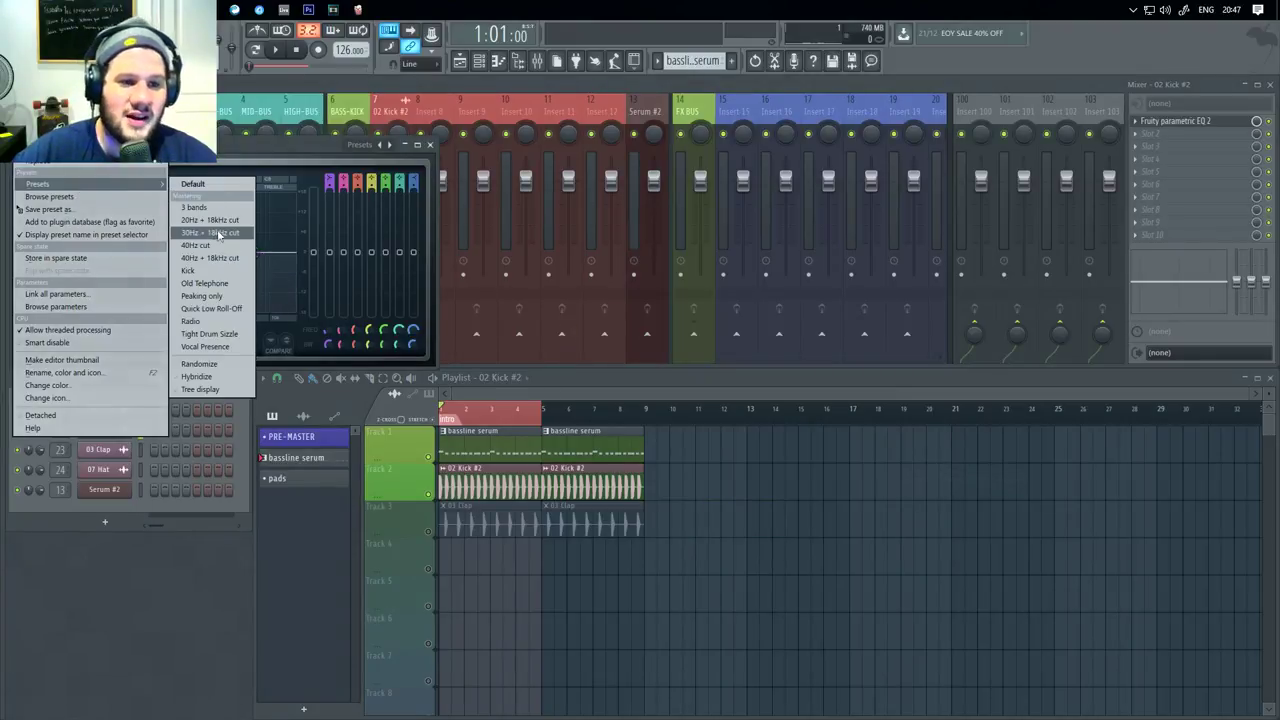
{"action": "left_click", "coordinate": [206, 271]}
{"action": "left_click", "coordinate": [431, 146]}
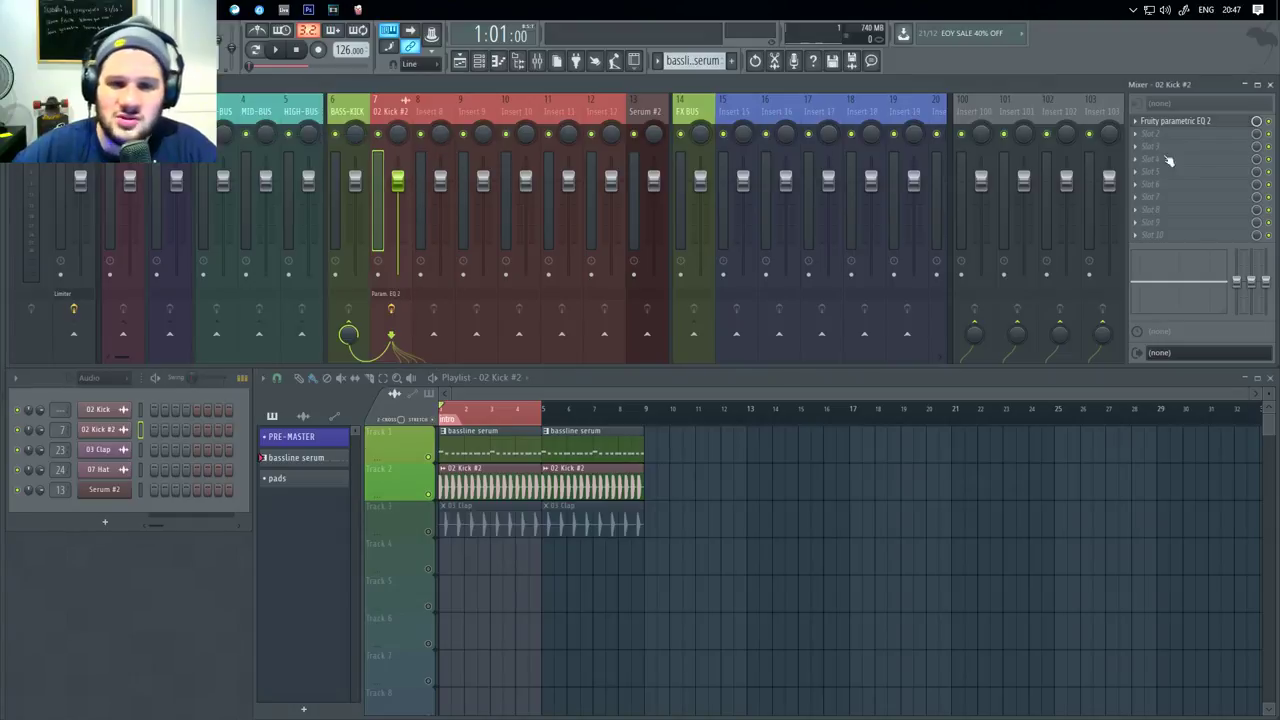
Step: Load Fruity Parametric EQ 2 into the first effect slot of the Serum #2 mixer track
{"action": "left_click", "coordinate": [649, 120]}
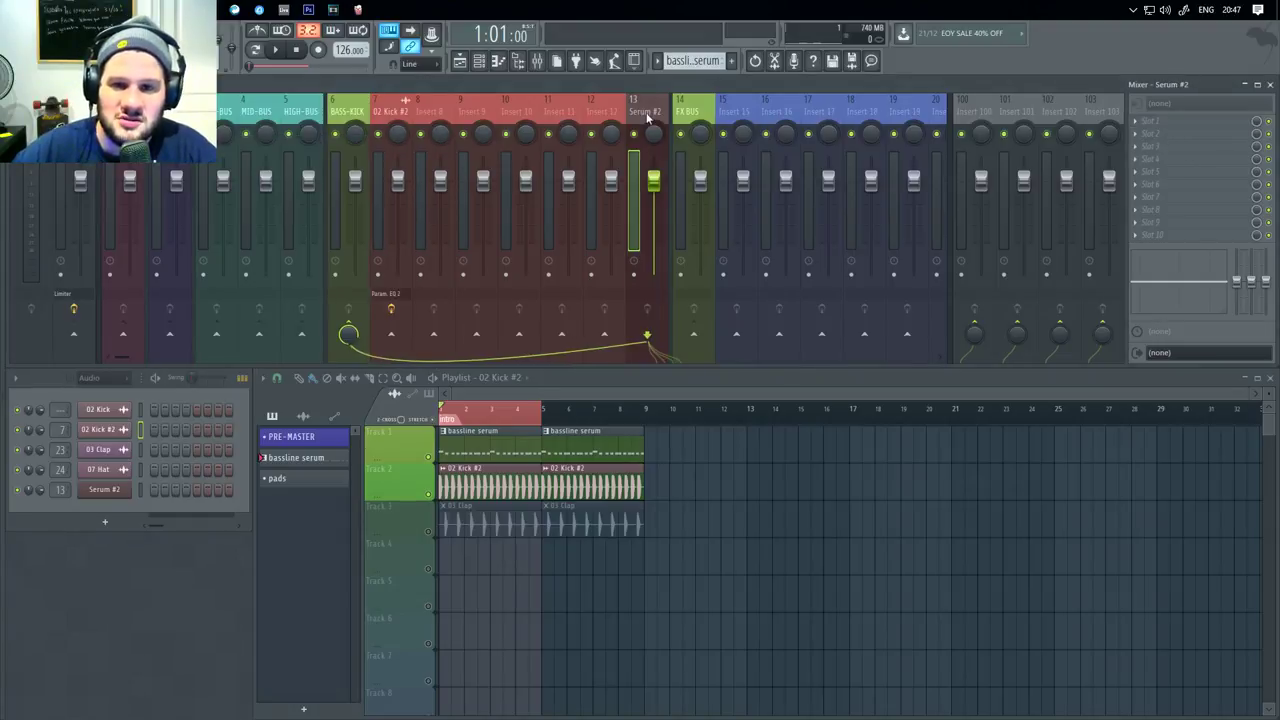
{"action": "left_click", "coordinate": [1140, 122]}
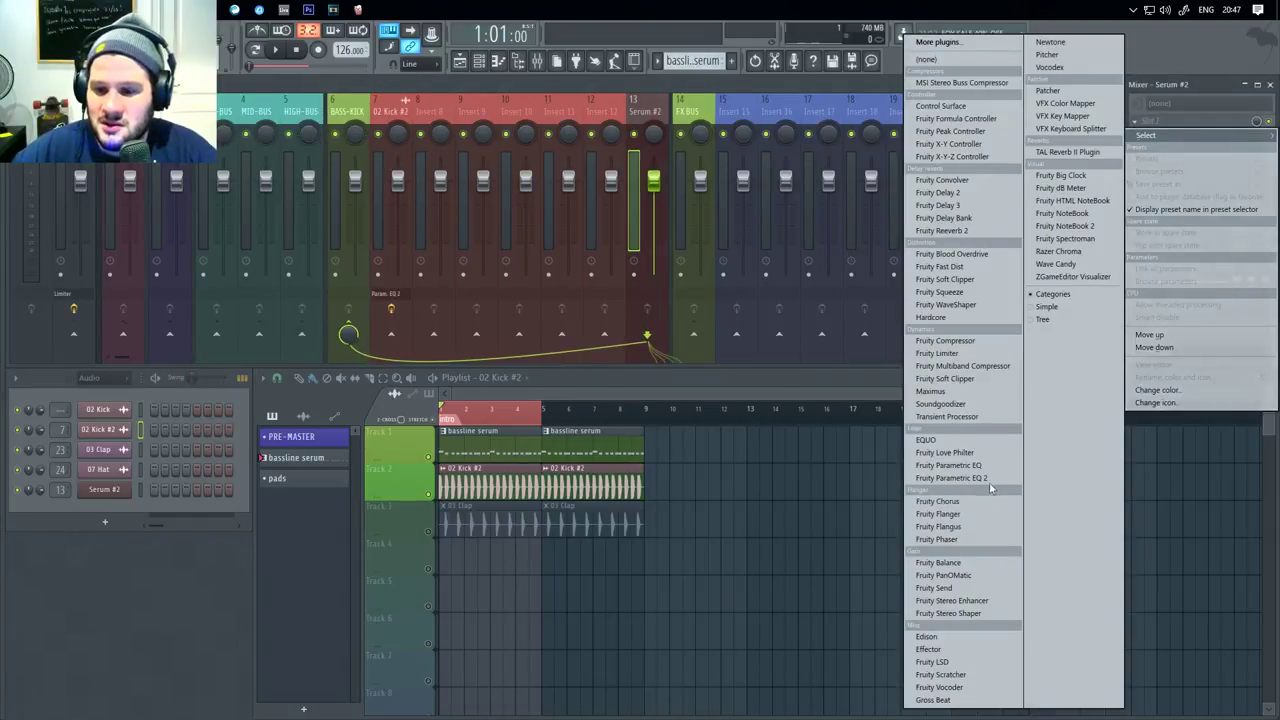
{"action": "left_click", "coordinate": [951, 477]}
Step: While the loop plays, cut the lowest and highest bands of the Serum EQ, slightly boost band 3 in the bass range, and close it
{"action": "left_click_drag", "start_coordinate": [116, 310], "coordinate": [100, 353]}
{"action": "key", "text": "space"}
{"action": "left_click_drag", "start_coordinate": [322, 322], "coordinate": [314, 347]}
{"action": "mouse_move", "coordinate": [204, 322]}
{"action": "left_mouse_down"}
{"action": "mouse_move", "coordinate": [210, 312]}
{"action": "mouse_move", "coordinate": [167, 327]}
{"action": "mouse_move", "coordinate": [228, 315]}
{"action": "mouse_move", "coordinate": [184, 309]}
{"action": "left_mouse_up"}
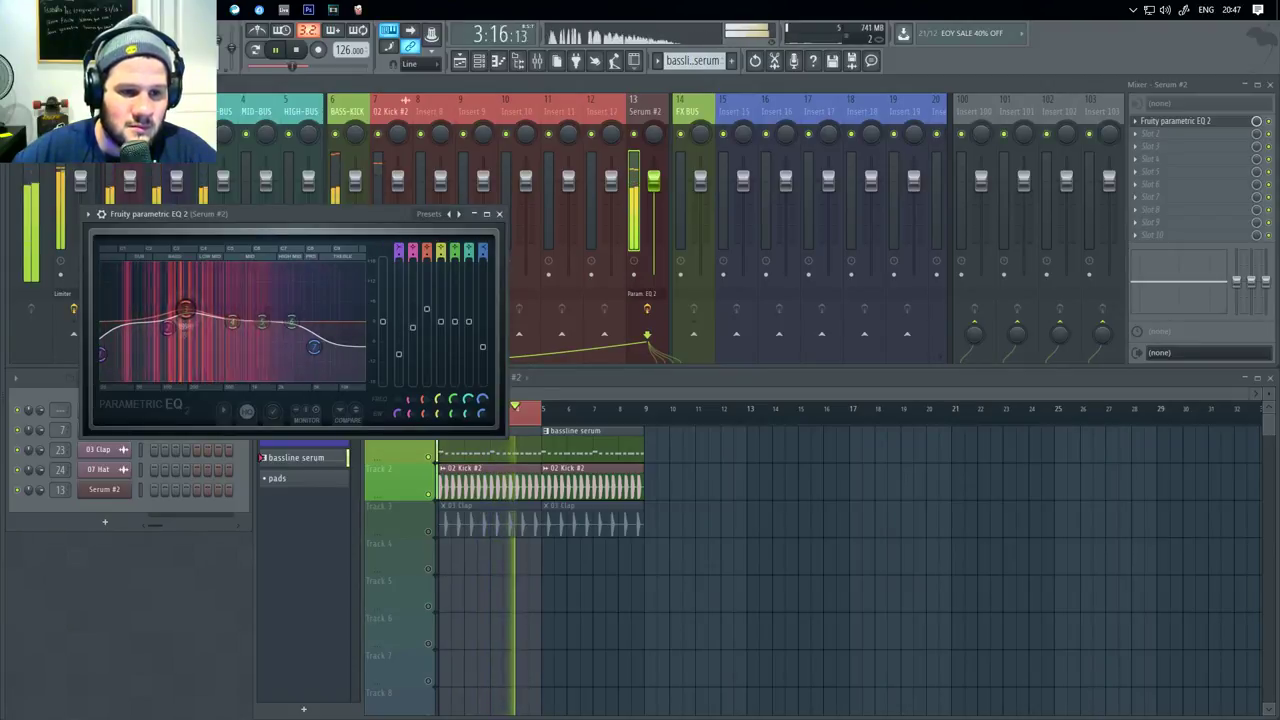
{"action": "left_click", "coordinate": [499, 214]}
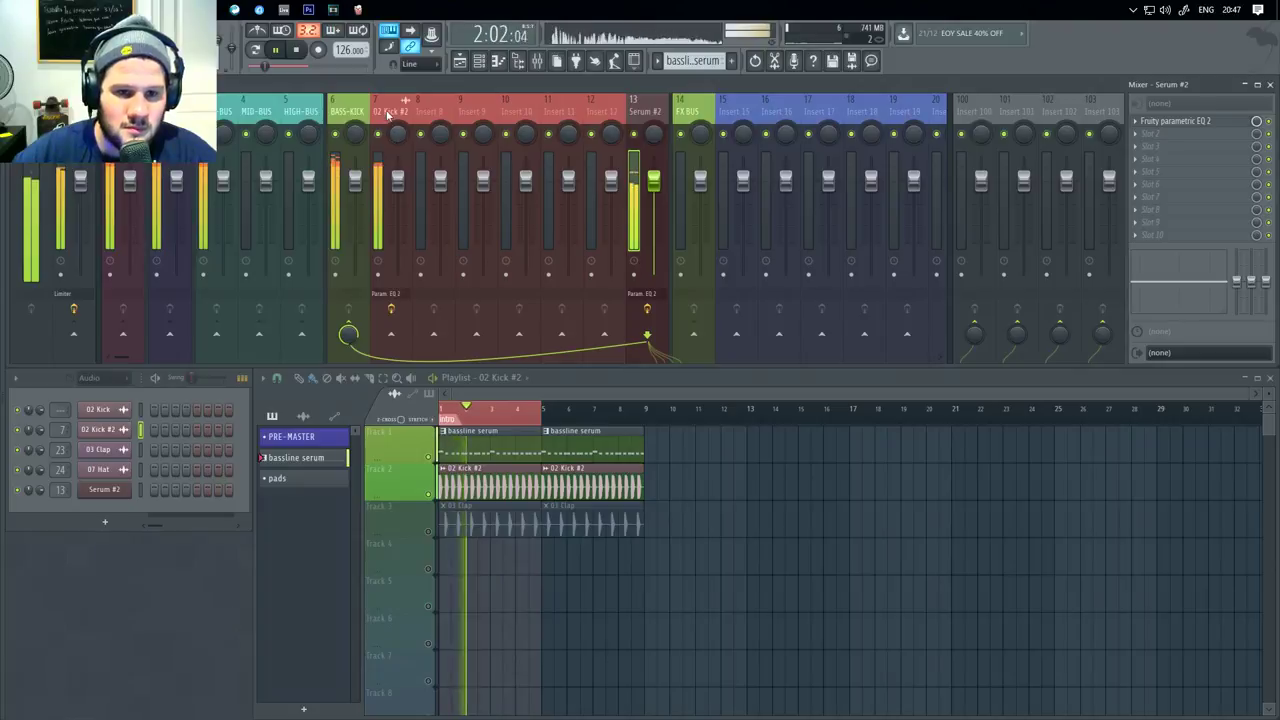
Step: Turn on the kick EQ's spectrum monitor, shift its mid dip and low boost slightly lower in frequency, and stop playback
{"action": "left_click", "coordinate": [394, 299]}
{"action": "left_click", "coordinate": [395, 299]}
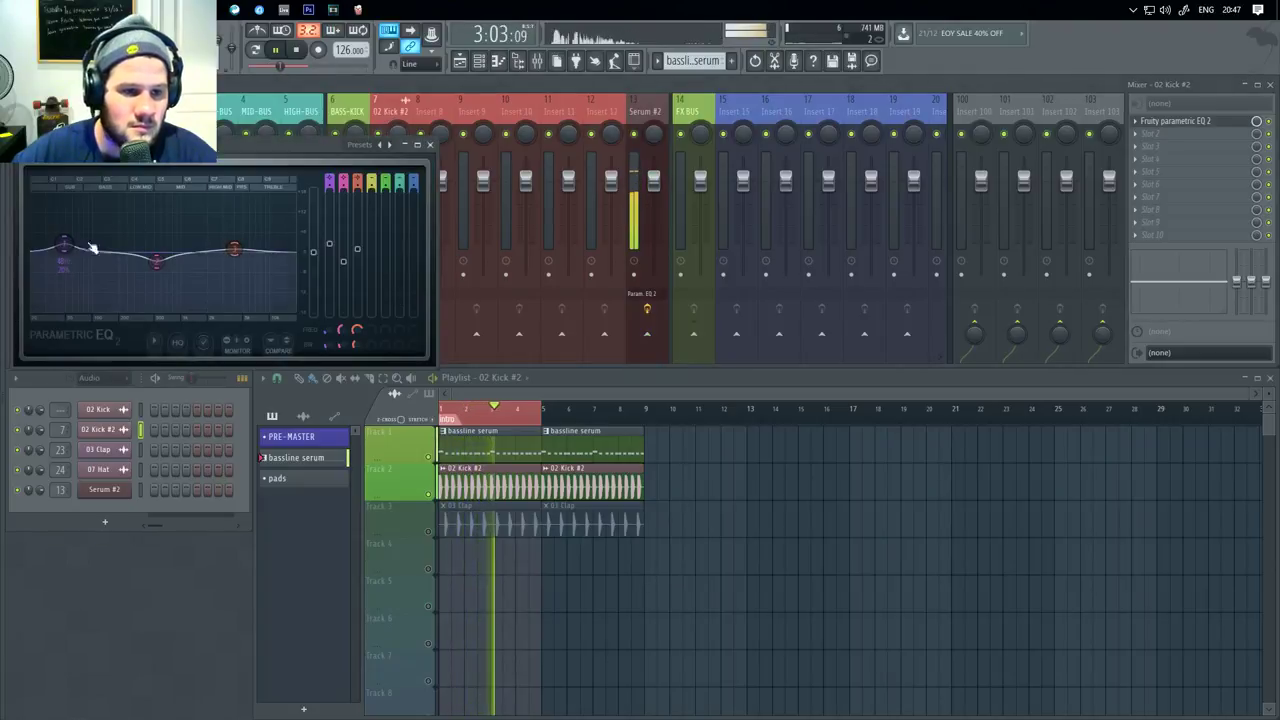
{"action": "left_click", "coordinate": [230, 343]}
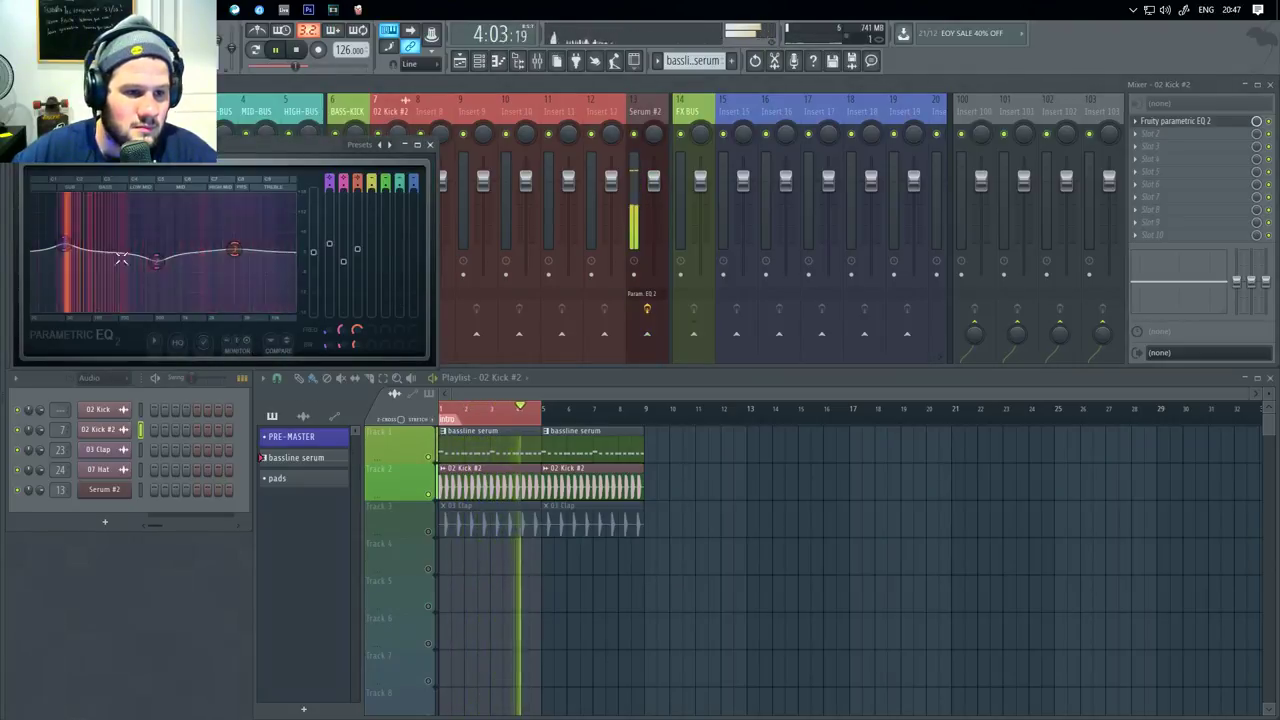
{"action": "mouse_move", "coordinate": [156, 262]}
{"action": "left_mouse_down"}
{"action": "mouse_move", "coordinate": [130, 265]}
{"action": "mouse_move", "coordinate": [143, 264]}
{"action": "left_mouse_up"}
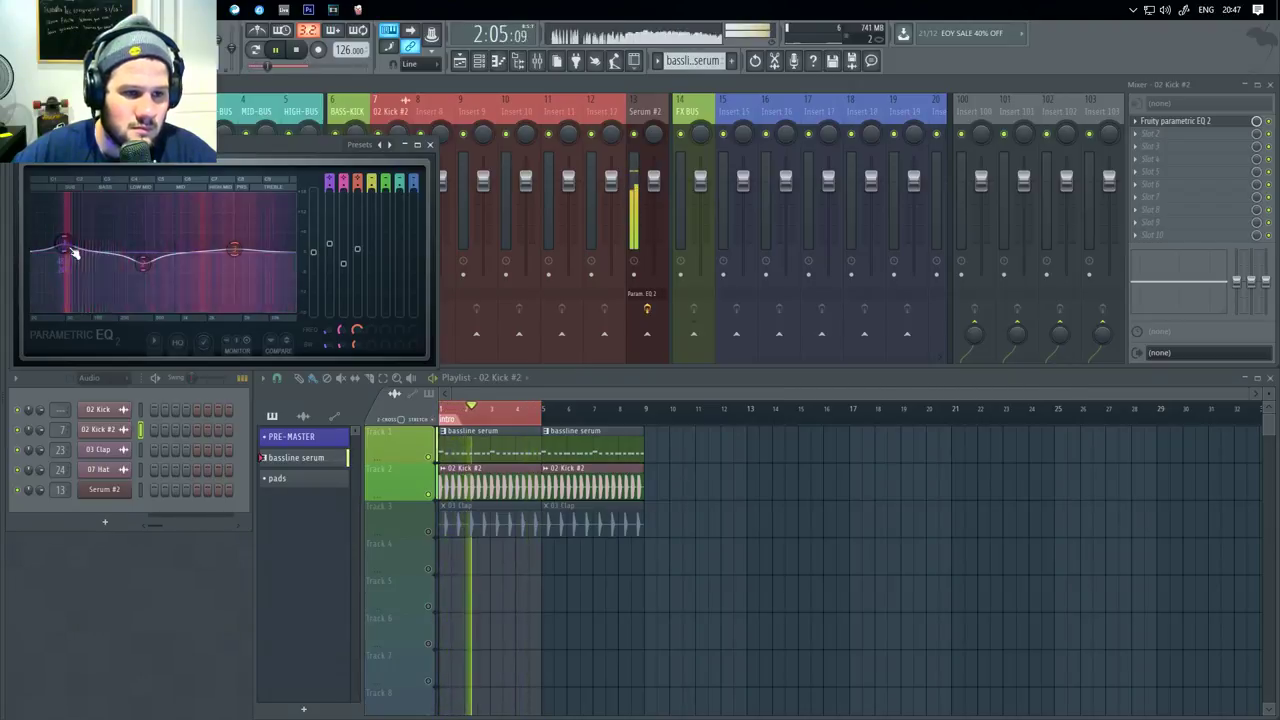
{"action": "left_click_drag", "start_coordinate": [64, 243], "coordinate": [58, 245]}
{"action": "left_click", "coordinate": [431, 146]}
{"action": "key", "text": "space"}
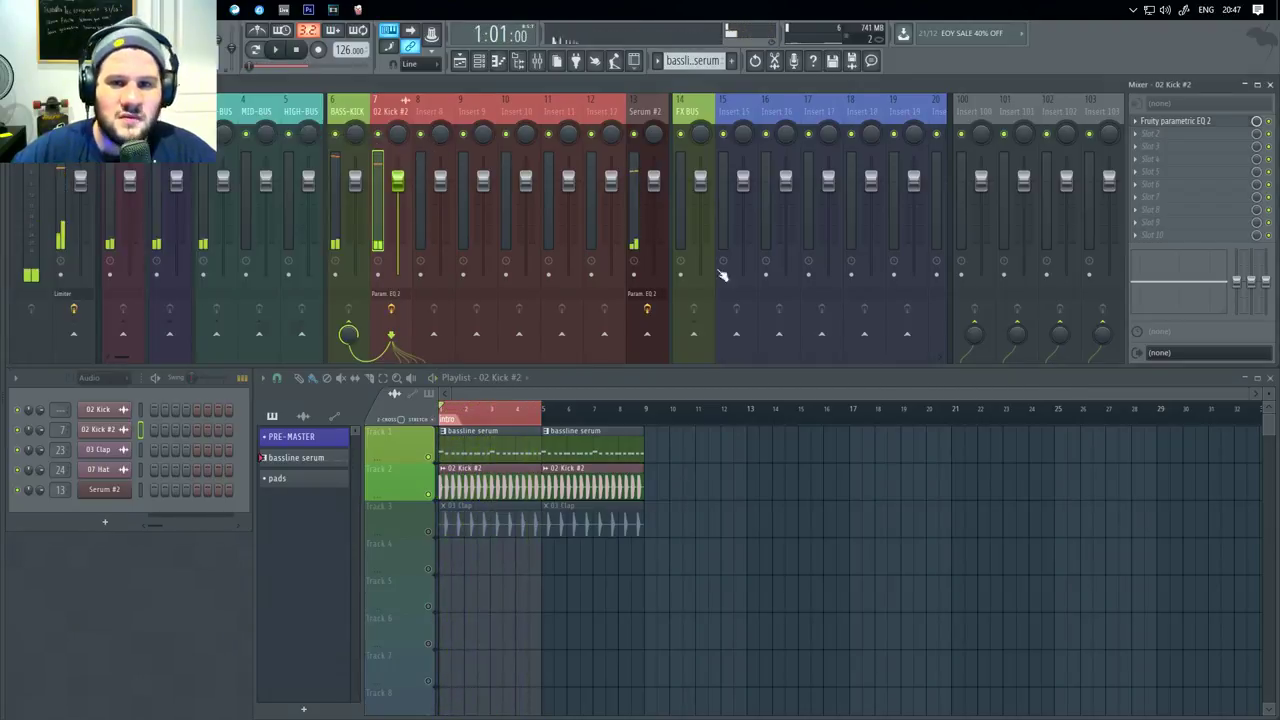
{"action": "left_click", "coordinate": [811, 582]}
{"action": "left_click", "coordinate": [739, 553]}
{"action": "right_click", "coordinate": [801, 546]}
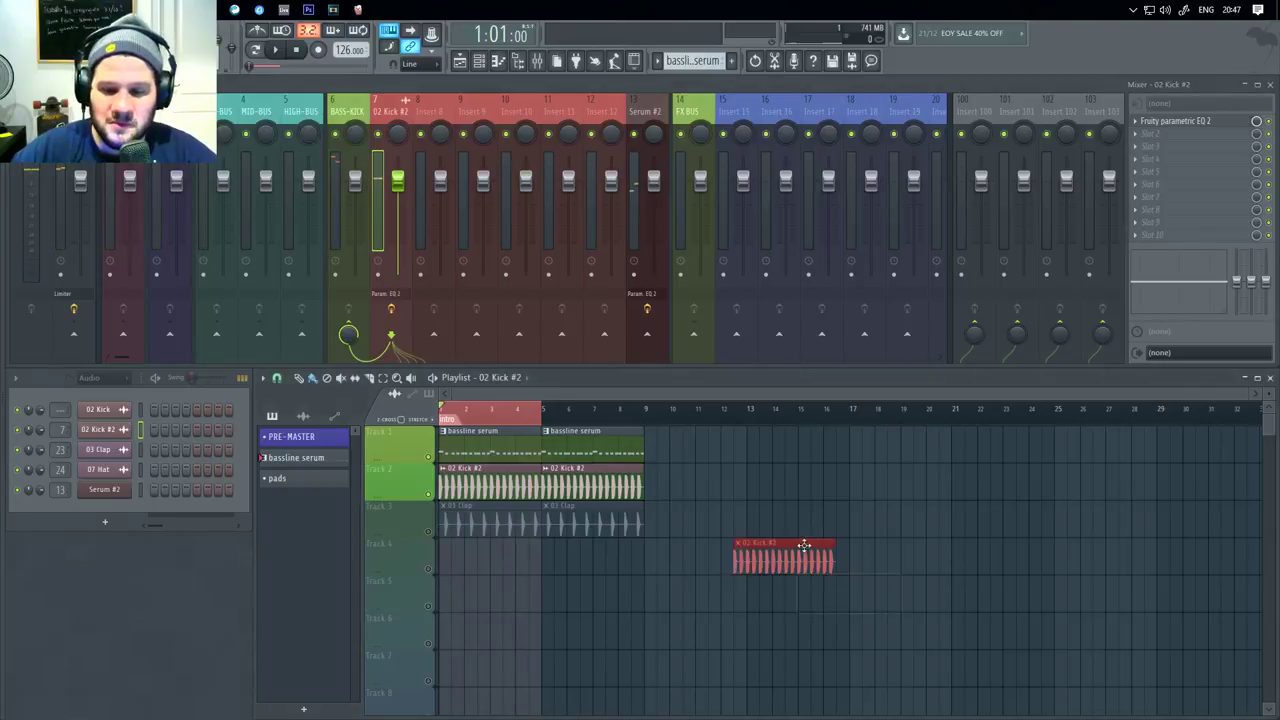
{"action": "left_click", "coordinate": [700, 520]}
{"action": "right_click", "coordinate": [706, 520]}
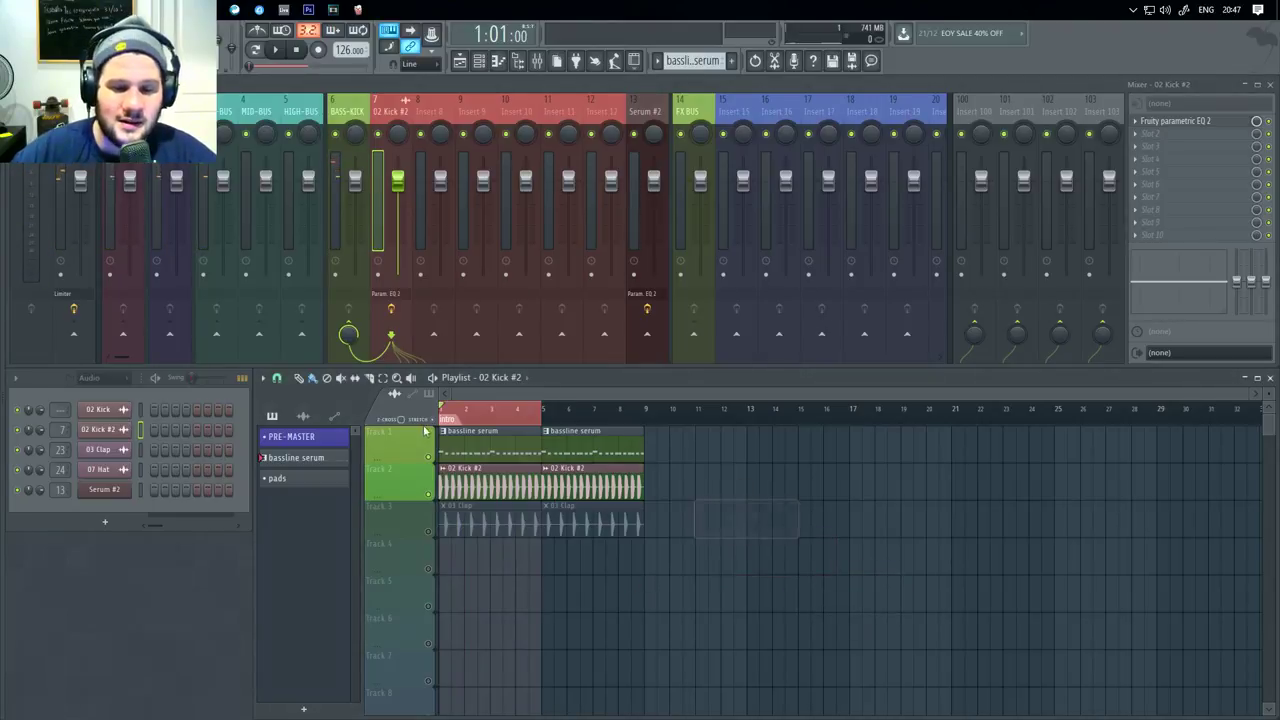
Step: Solo the kick's playlist track 2 and play it briefly on its own
{"action": "right_click", "coordinate": [429, 494]}
{"action": "key", "text": "space"}
{"action": "key", "text": "space"}
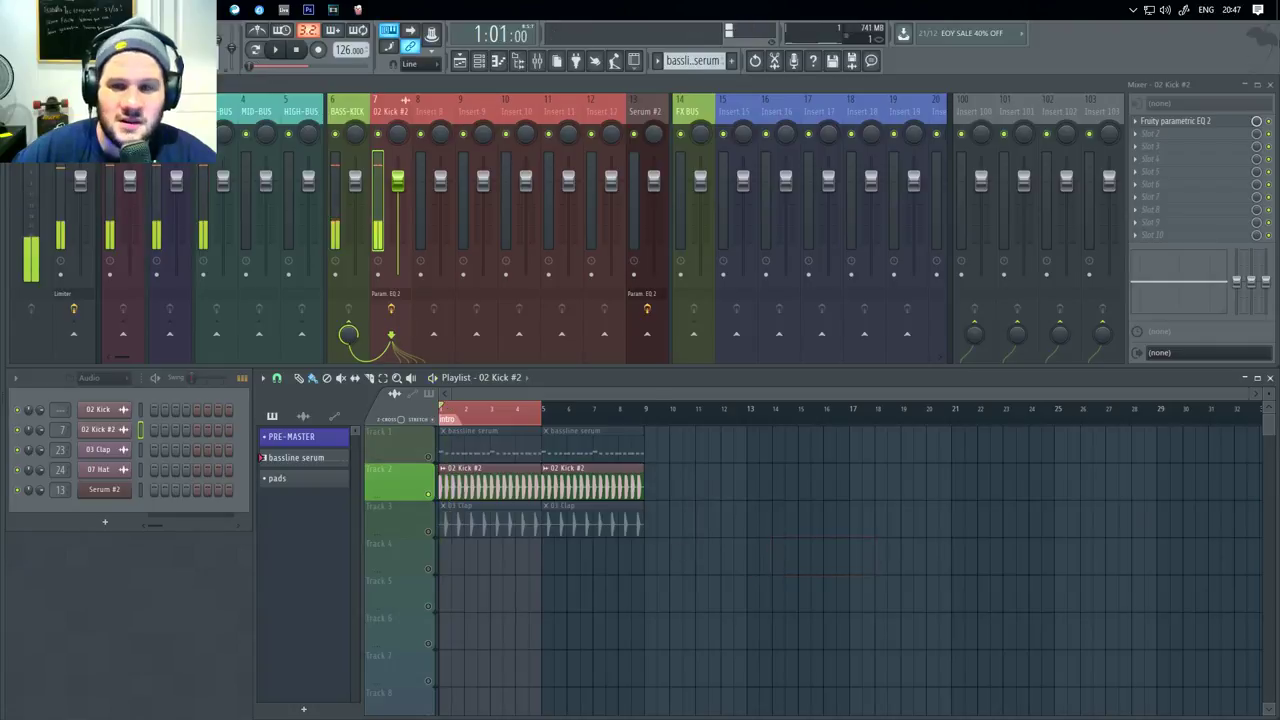
Step: Load Fruity Limiter from the full effect plugin list into the second effect slot of the 02 Kick #2 mixer track
{"action": "left_click", "coordinate": [1140, 134]}
{"action": "left_click", "coordinate": [930, 43]}
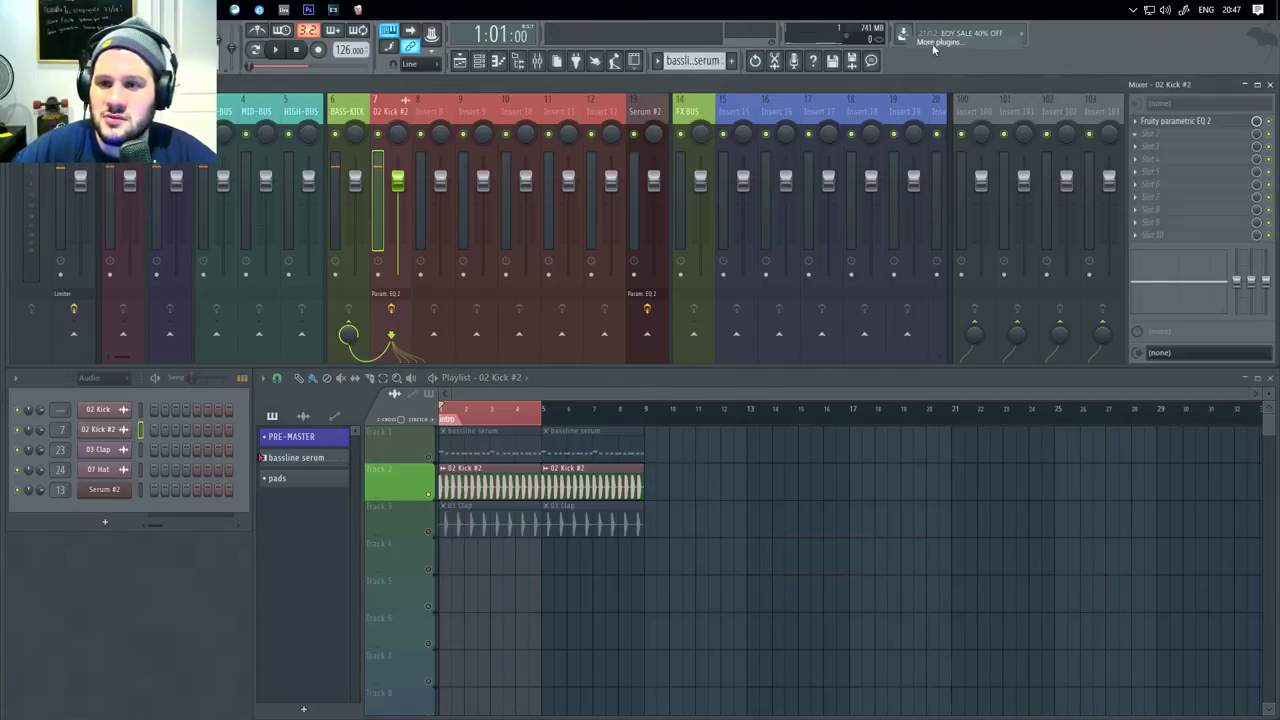
{"action": "scroll", "coordinate": [577, 382], "scroll_direction": "down", "scroll_amount": 5}
{"action": "scroll", "coordinate": [577, 382], "scroll_direction": "down", "scroll_amount": 5}
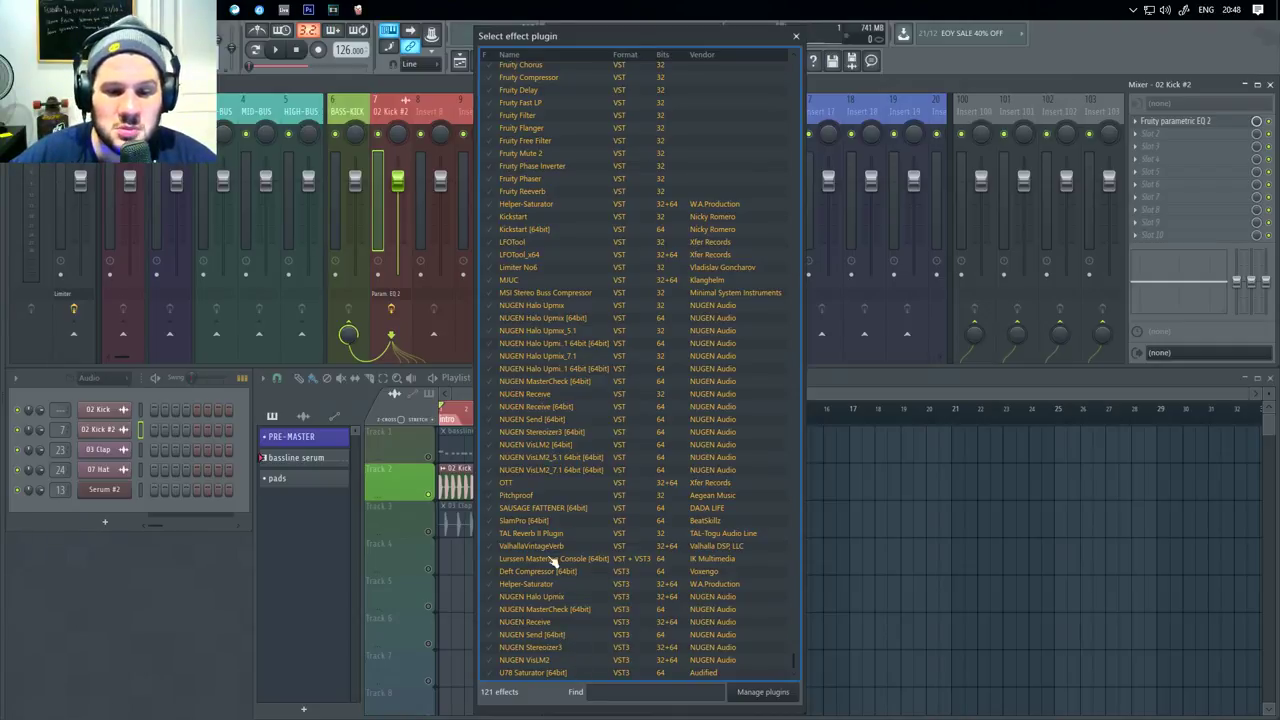
{"action": "scroll", "coordinate": [553, 562], "scroll_direction": "up", "scroll_amount": 3}
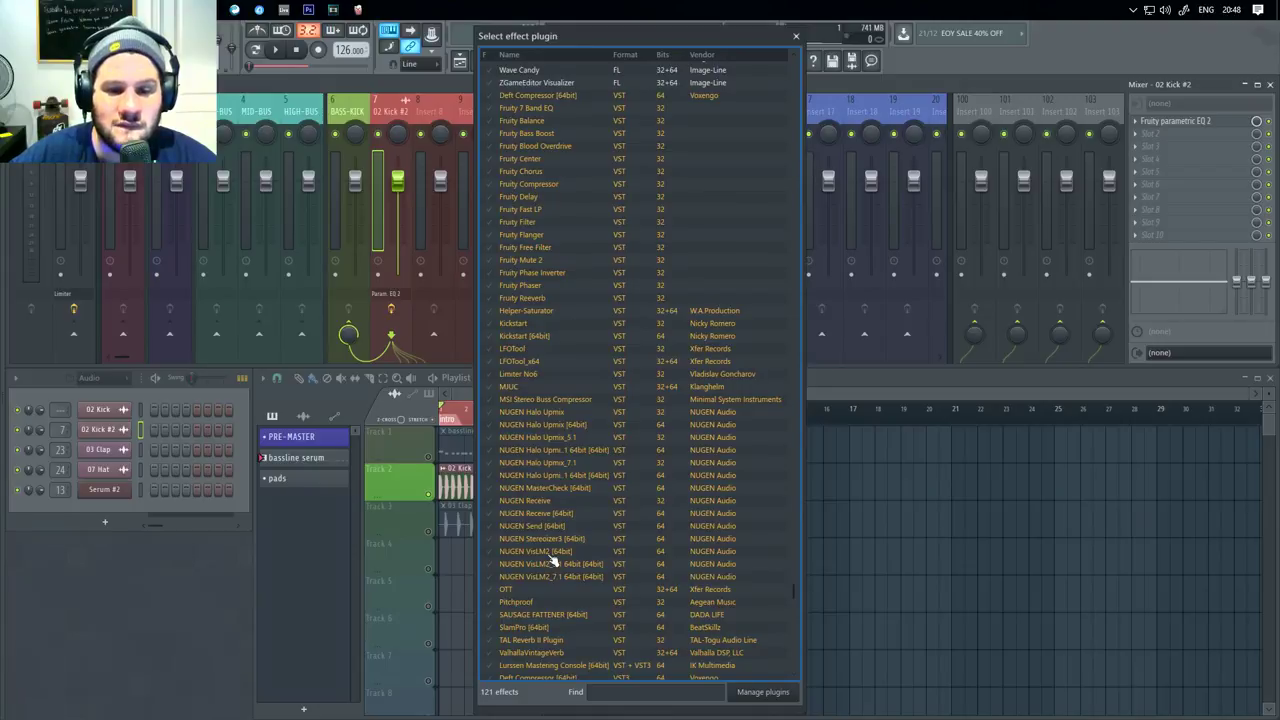
{"action": "scroll", "coordinate": [553, 562], "scroll_direction": "up", "scroll_amount": 3}
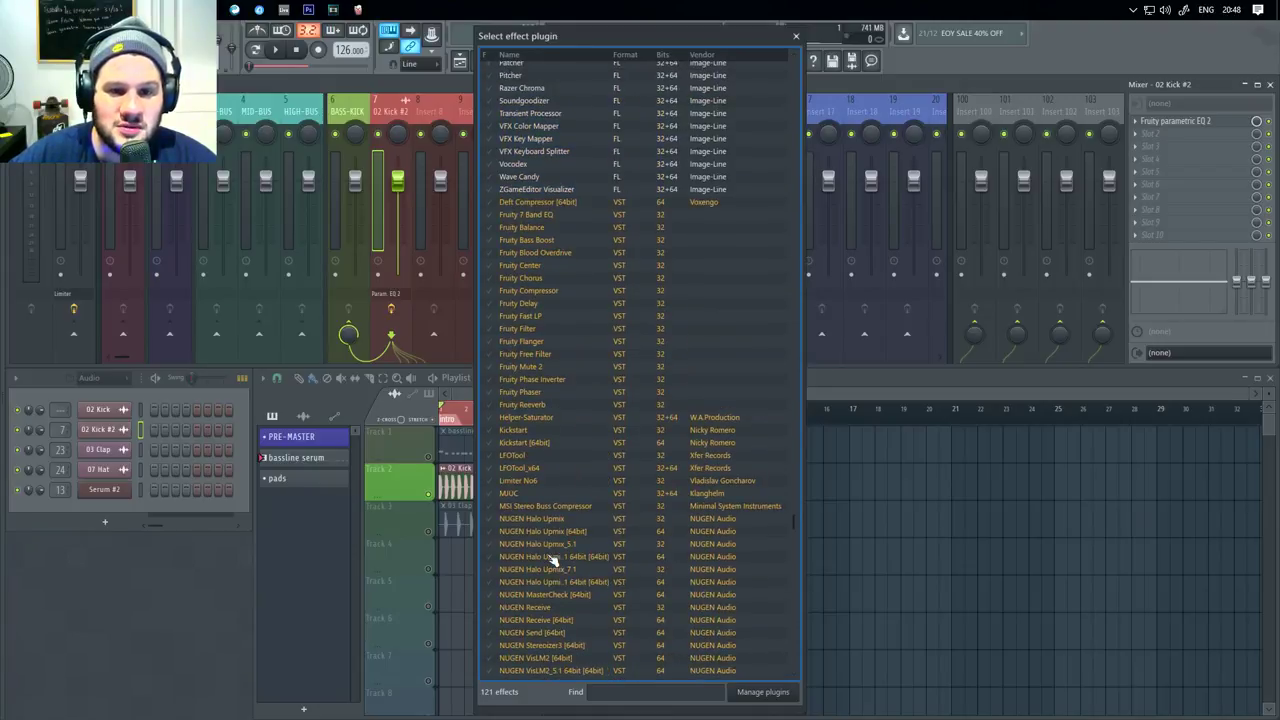
{"action": "scroll", "coordinate": [553, 562], "scroll_direction": "up", "scroll_amount": 3}
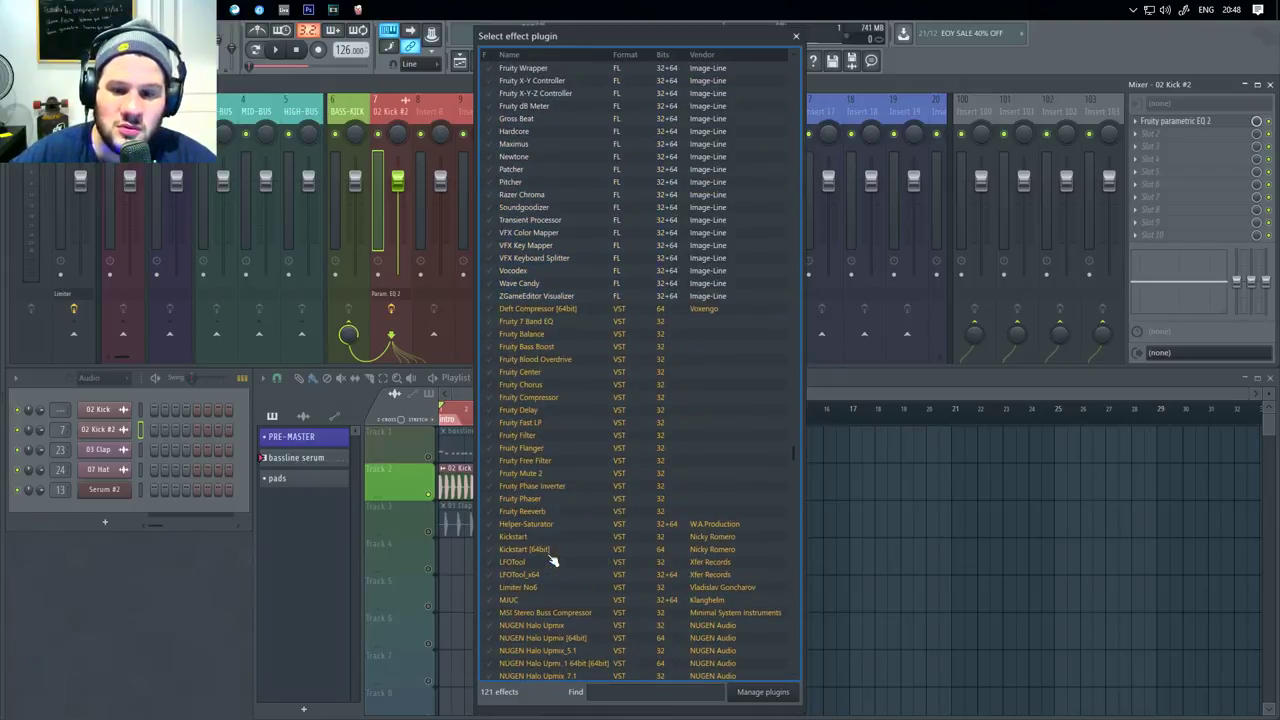
{"action": "scroll", "coordinate": [553, 562], "scroll_direction": "up", "scroll_amount": 6}
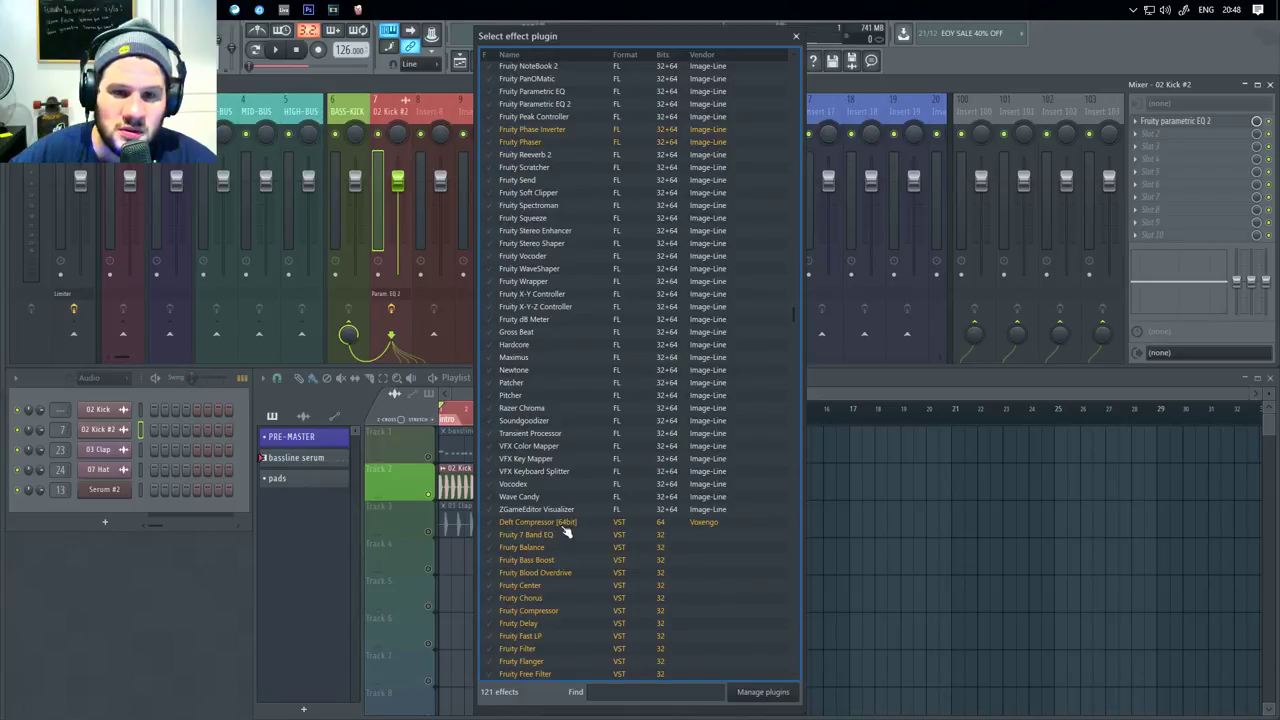
{"action": "scroll", "coordinate": [566, 533], "scroll_direction": "up", "scroll_amount": 10}
{"action": "key", "text": "Home"}
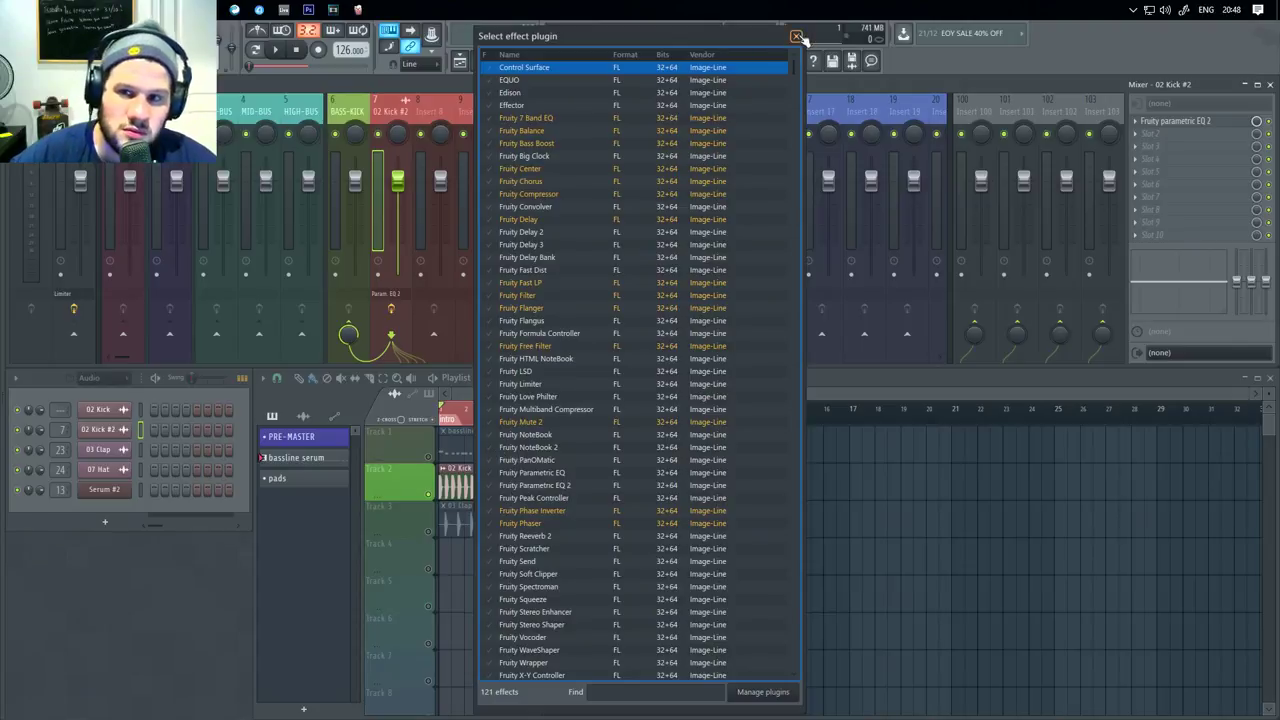
{"action": "left_click", "coordinate": [548, 384]}
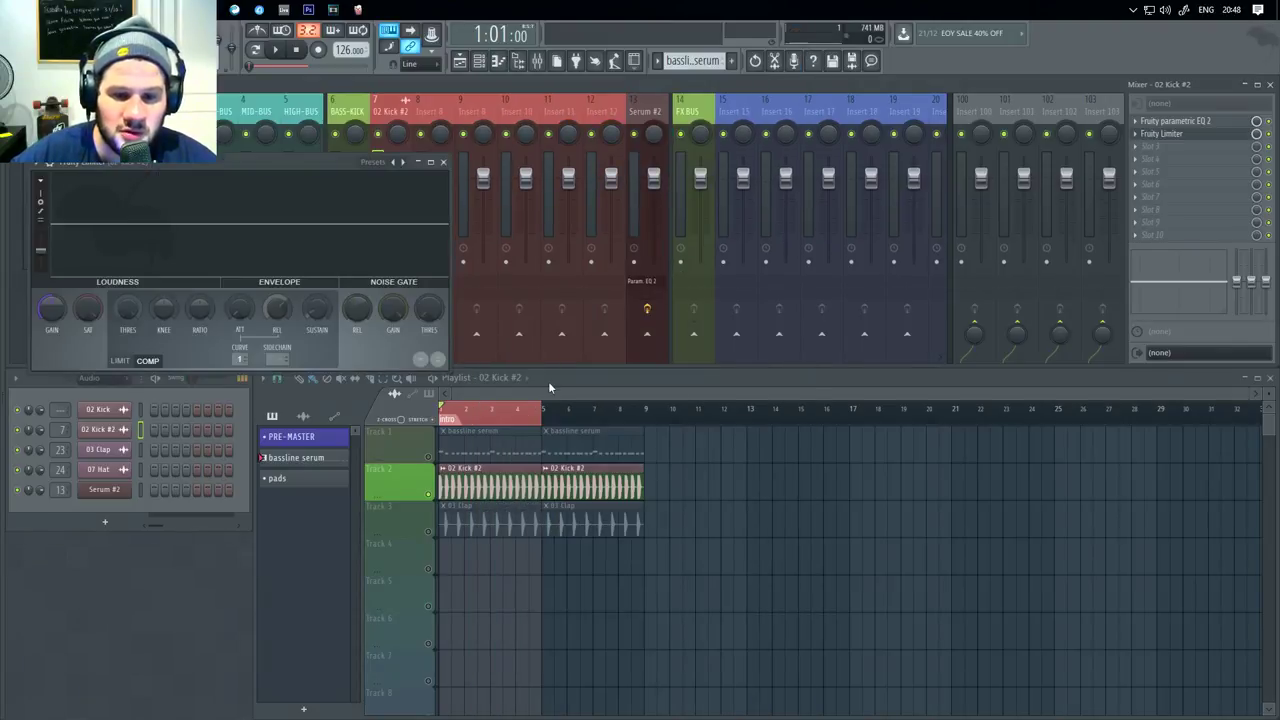
Step: Show the COMP settings of the kick's Fruity Limiter and enlarge its window clear of the kick's mixer channel
{"action": "left_click_drag", "start_coordinate": [921, 293], "coordinate": [769, 282]}
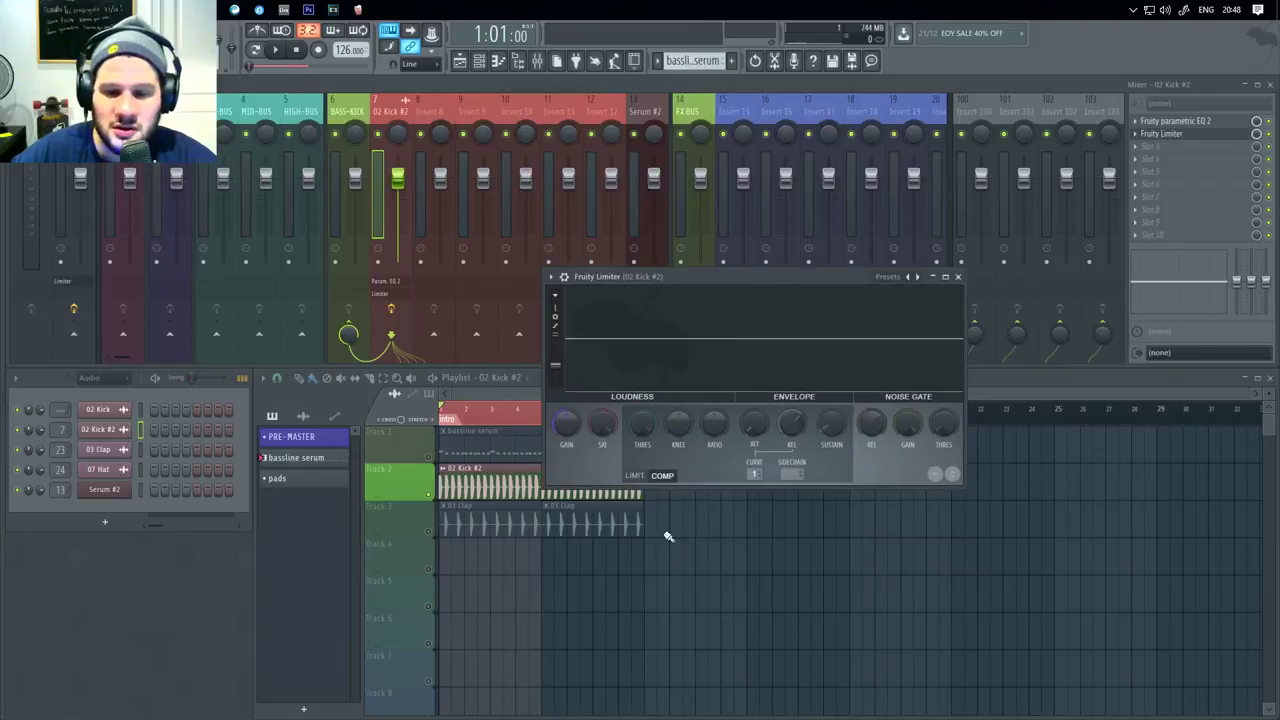
{"action": "left_click", "coordinate": [665, 479]}
{"action": "left_click", "coordinate": [664, 478]}
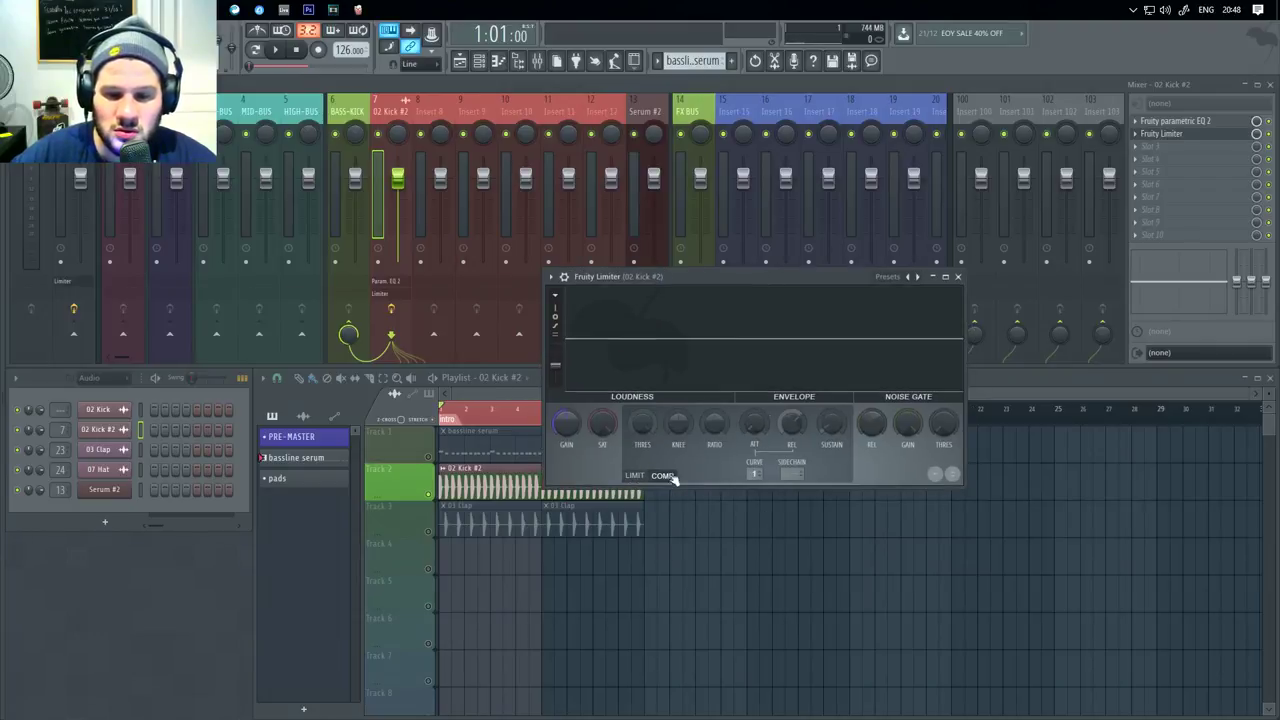
{"action": "left_click_drag", "start_coordinate": [743, 283], "coordinate": [924, 422]}
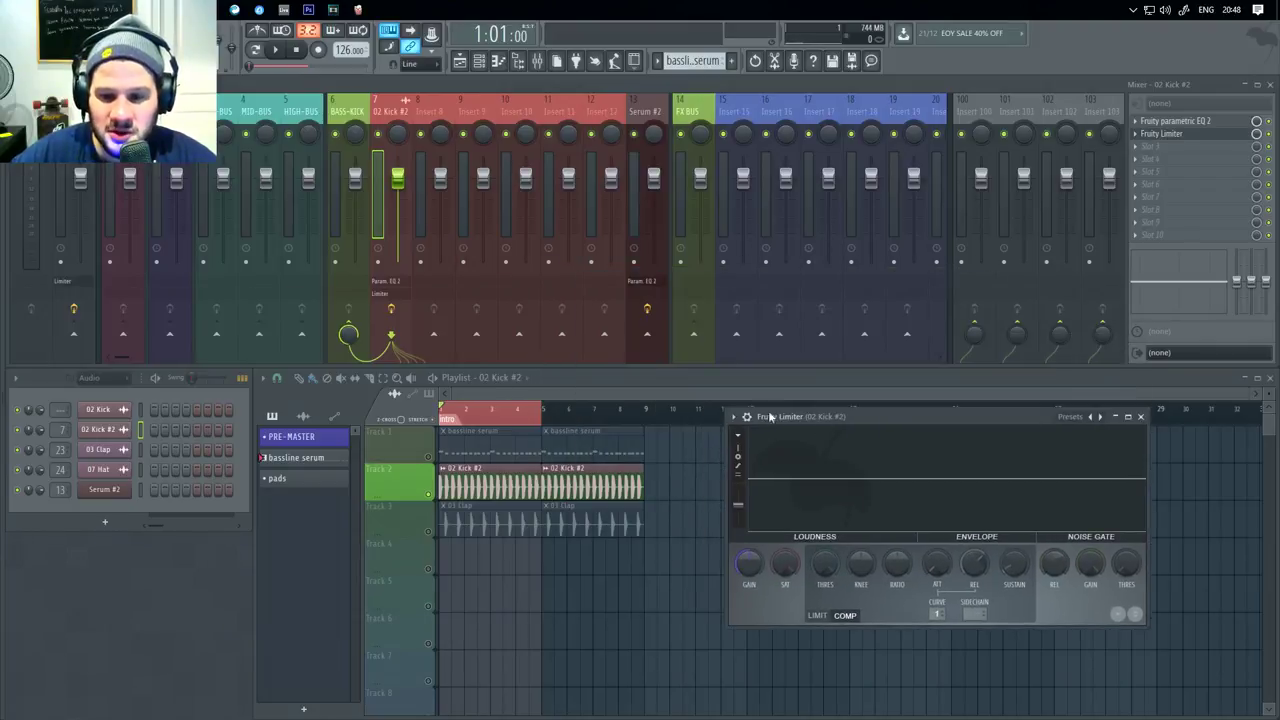
{"action": "left_click_drag", "start_coordinate": [722, 408], "coordinate": [595, 271]}
{"action": "left_click_drag", "start_coordinate": [743, 282], "coordinate": [810, 271]}
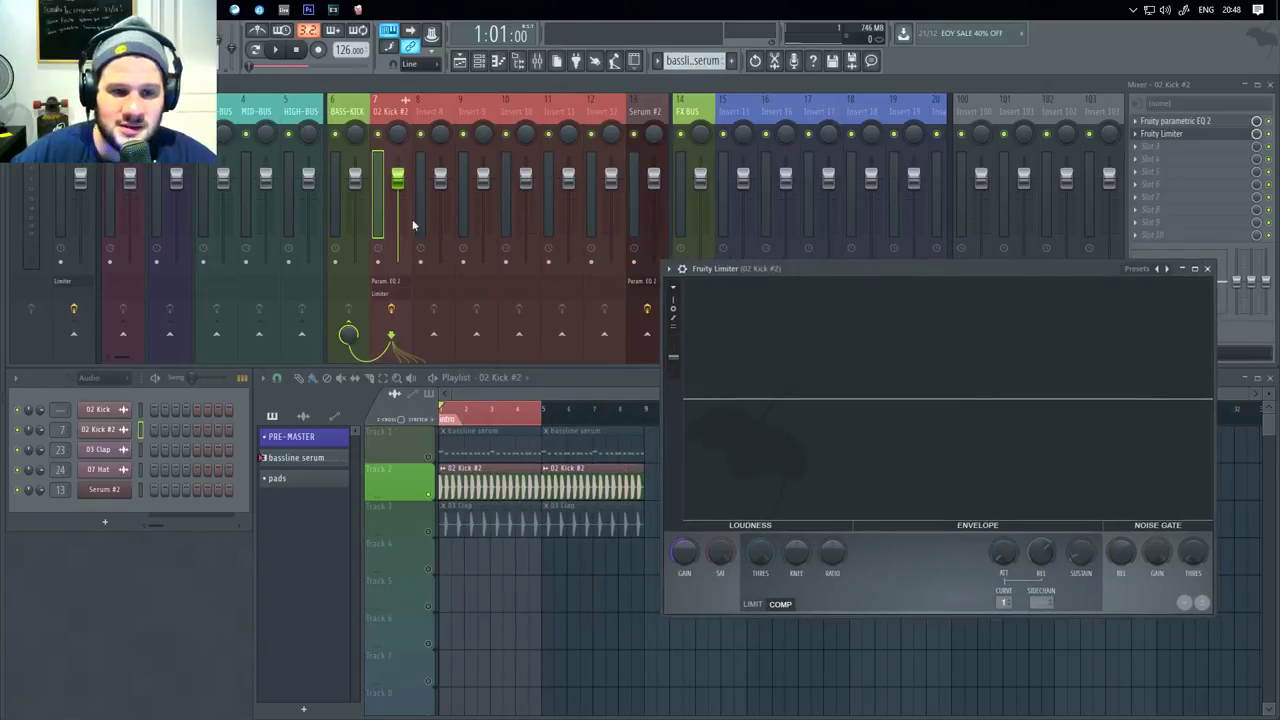
Step: Load MSI Stereo Buss Compressor into the first effect slot of the BASS-KICK bus and move its window clear of the bus
{"action": "left_click", "coordinate": [348, 220]}
{"action": "left_click", "coordinate": [1140, 124]}
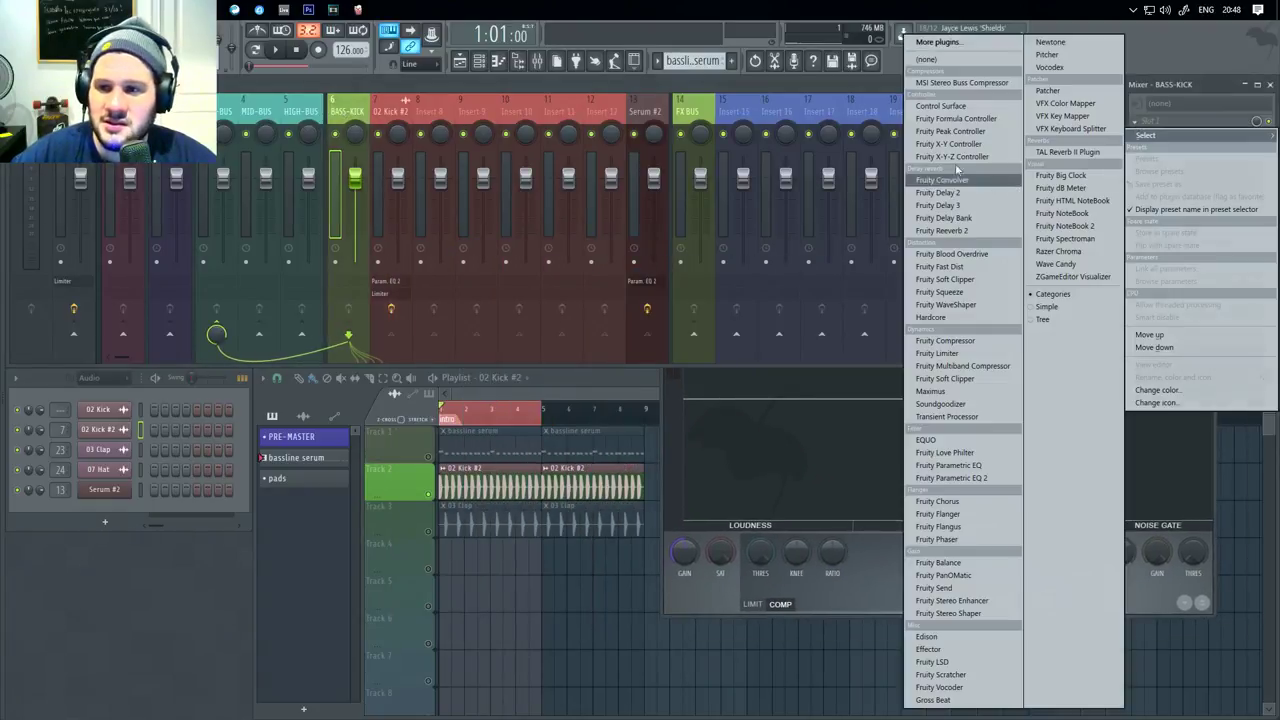
{"action": "left_click", "coordinate": [945, 46]}
{"action": "scroll", "coordinate": [665, 465], "scroll_direction": "down", "scroll_amount": 15}
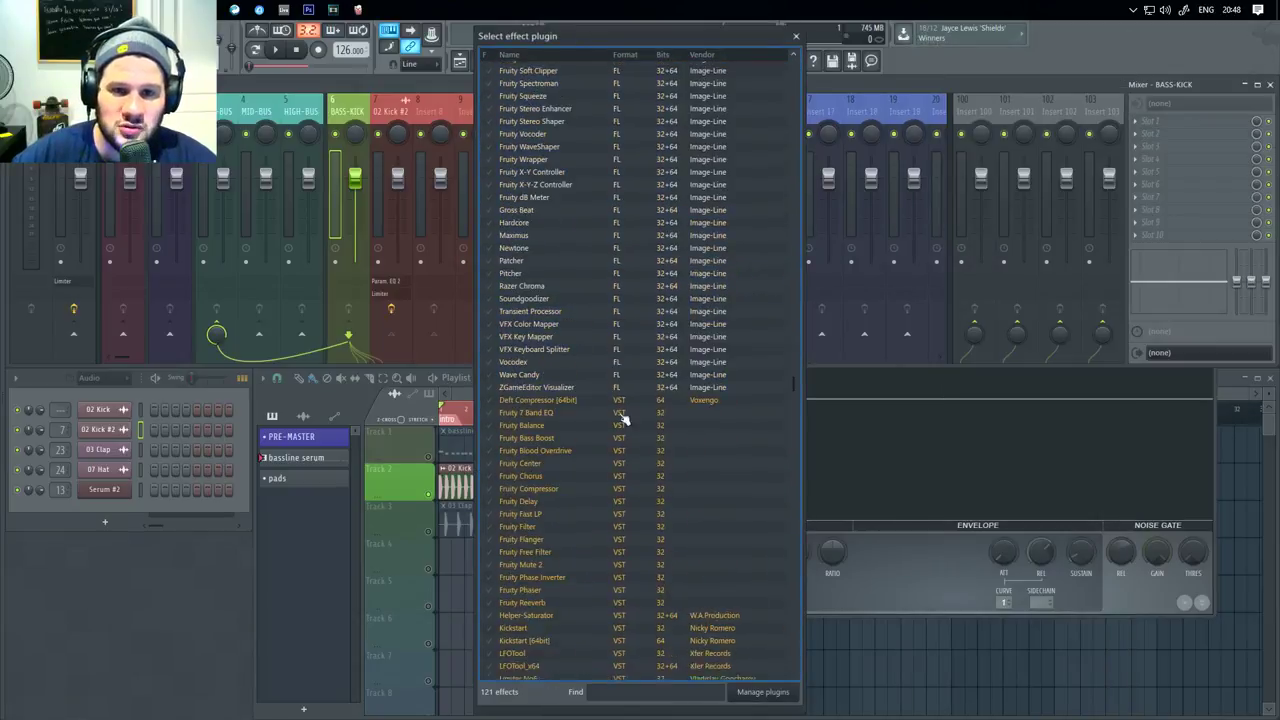
{"action": "double_click", "coordinate": [564, 292]}
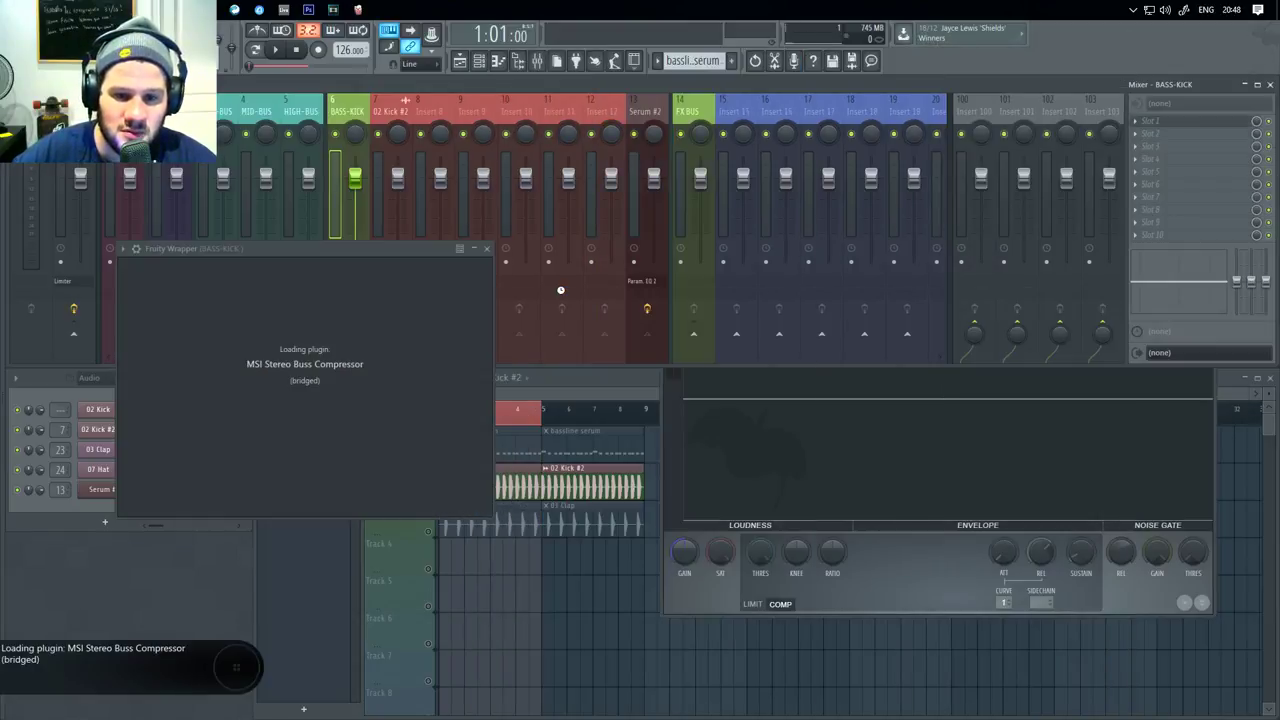
{"action": "left_click_drag", "start_coordinate": [256, 247], "coordinate": [367, 196]}
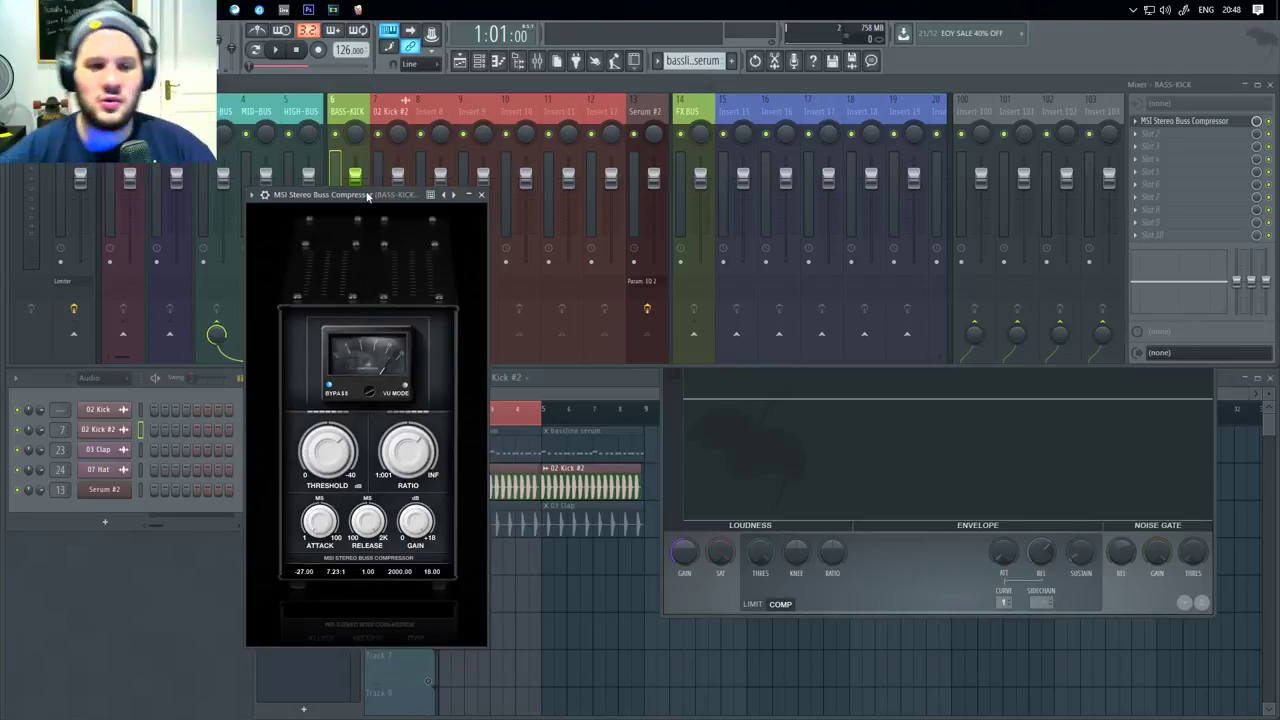
{"action": "left_click_drag", "start_coordinate": [367, 196], "coordinate": [578, 186]}
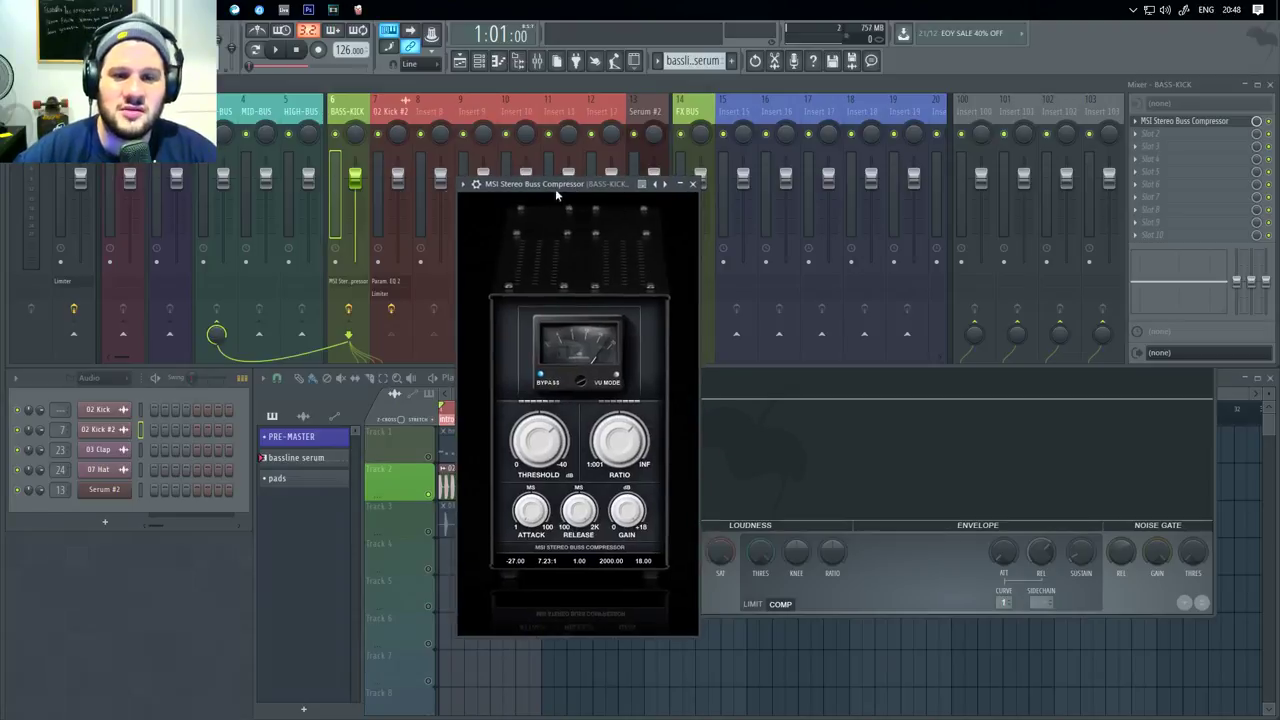
Step: Close the MSI Stereo Buss Compressor window and disable the effect on the BASS-KICK bus
{"action": "left_click", "coordinate": [386, 109]}
{"action": "left_click", "coordinate": [425, 111]}
{"action": "left_click", "coordinate": [350, 118]}
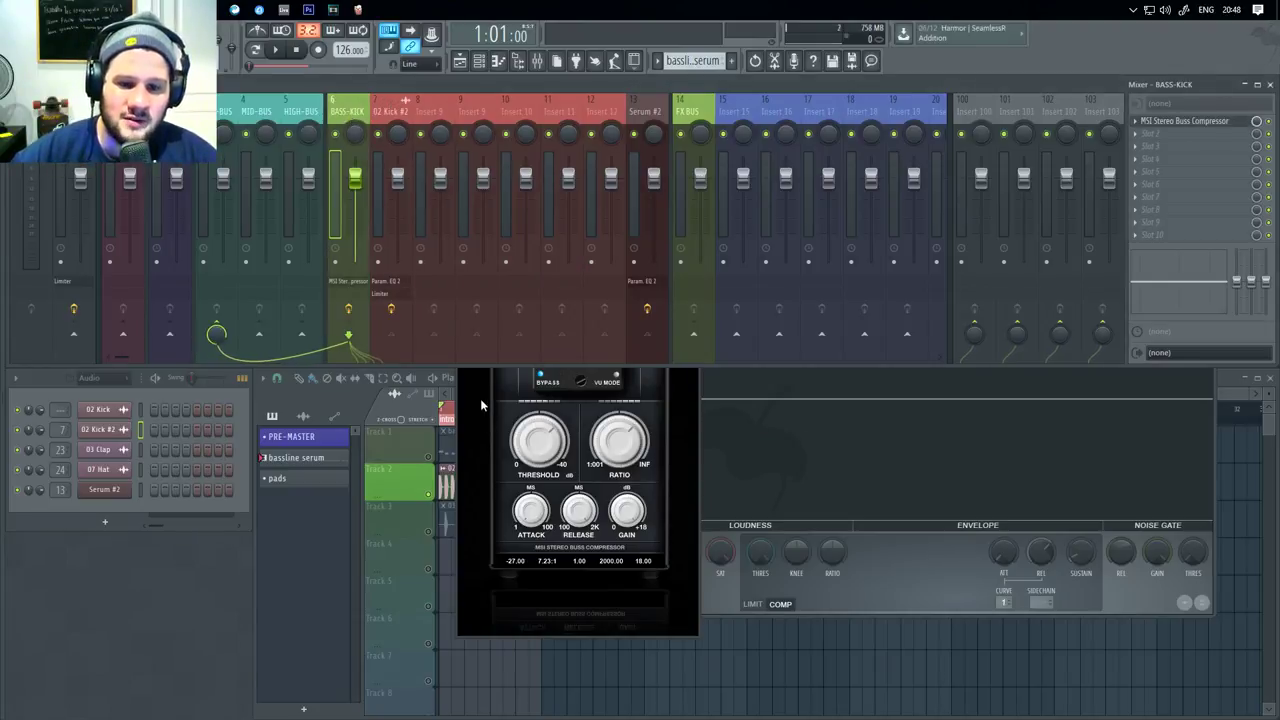
{"action": "left_click", "coordinate": [458, 425]}
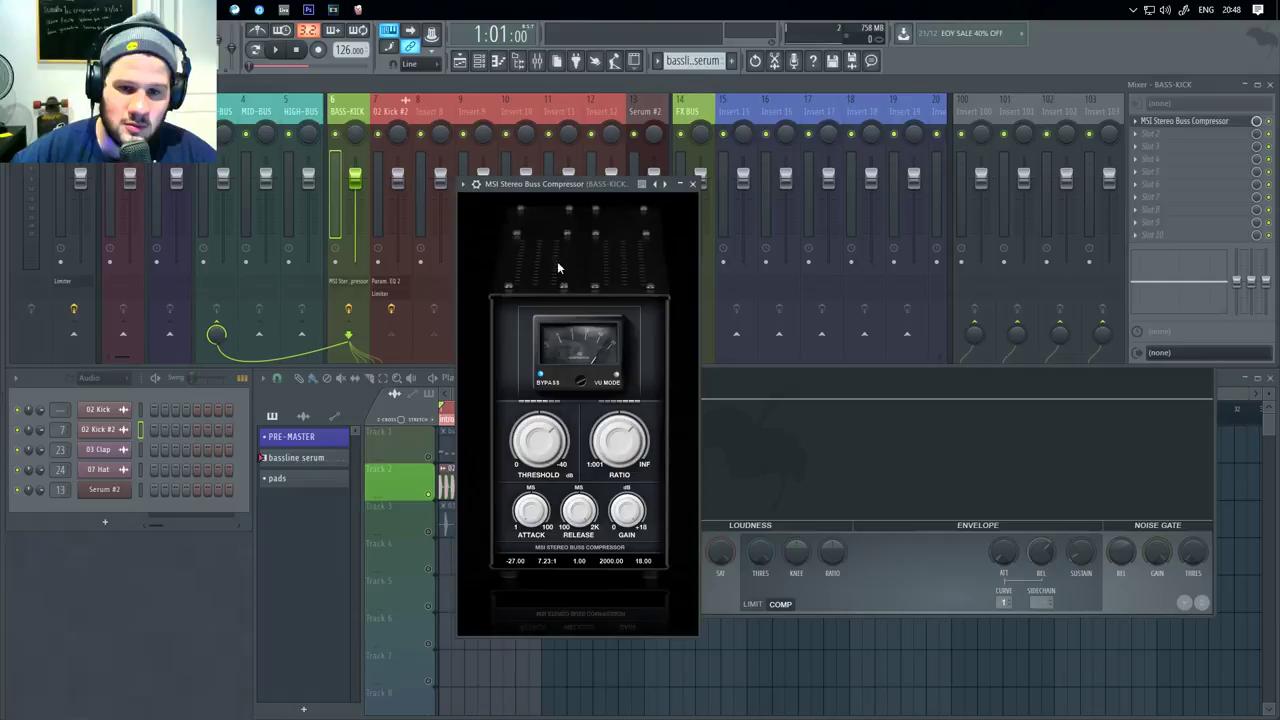
{"action": "left_click", "coordinate": [692, 185]}
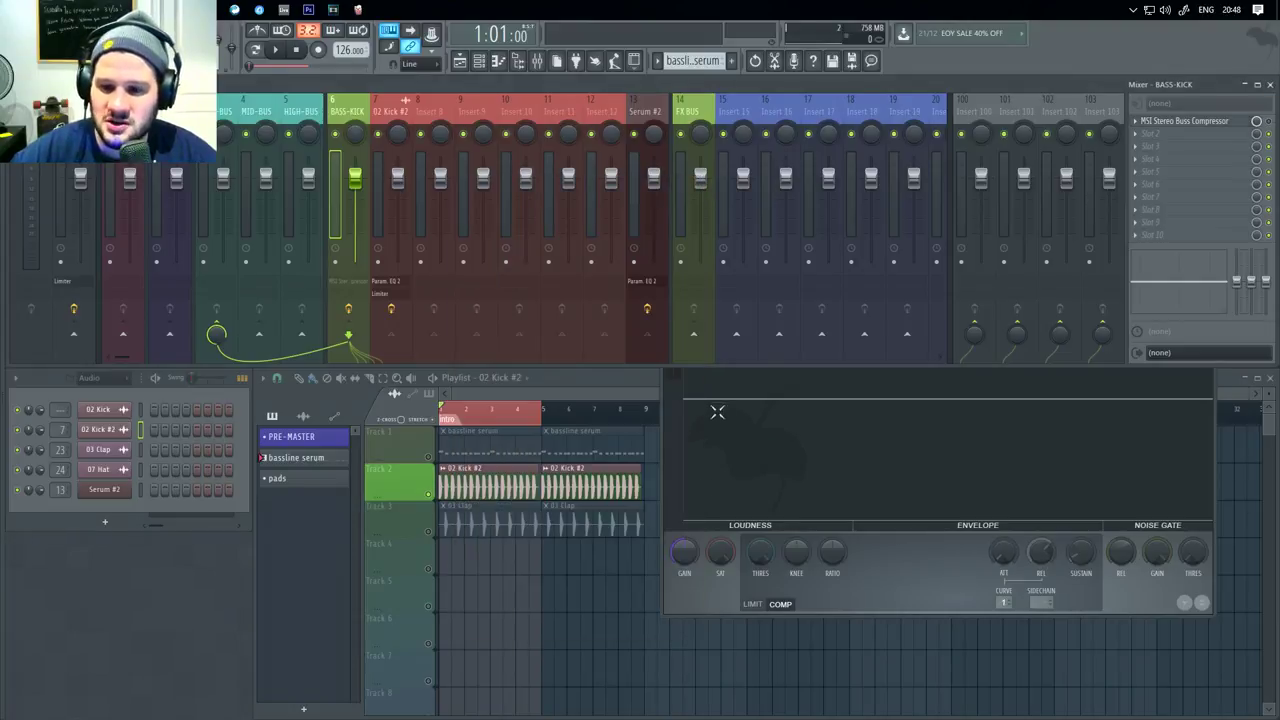
Step: Try a lower compressor threshold in the kick's Fruity Limiter and reset it
{"action": "left_click", "coordinate": [844, 600]}
{"action": "left_click_drag", "start_coordinate": [877, 280], "coordinate": [545, 300]}
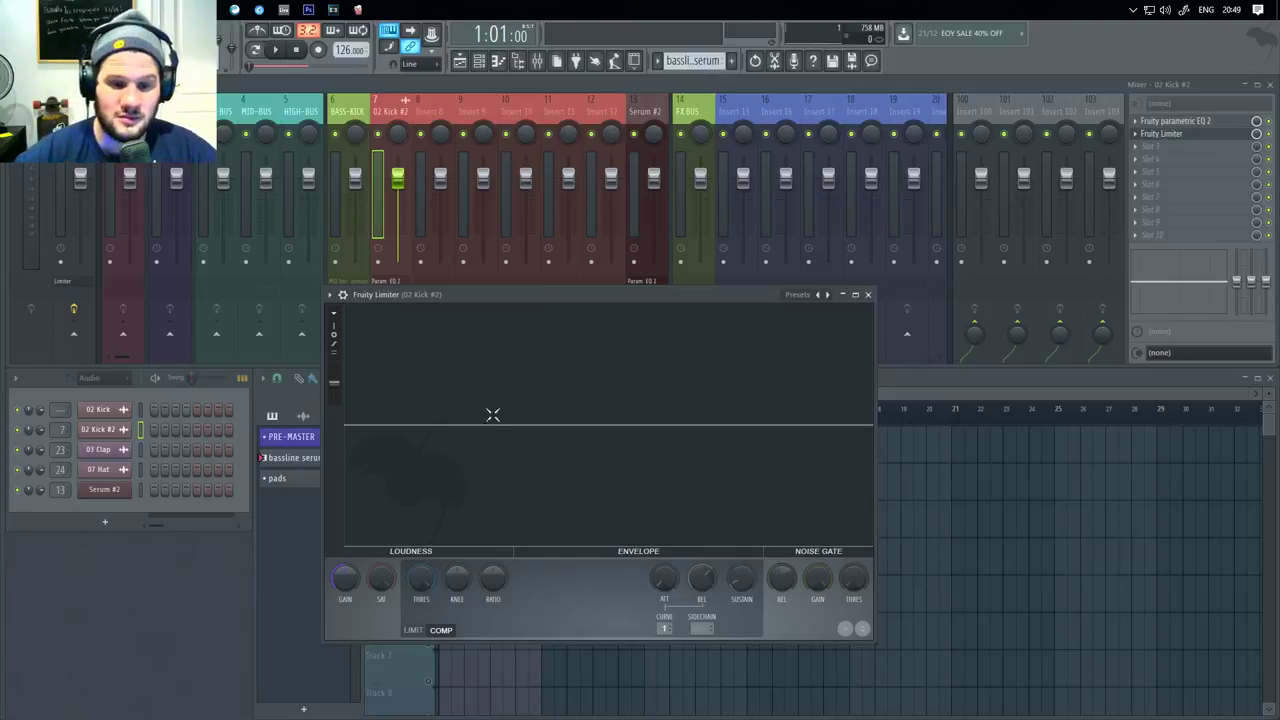
{"action": "mouse_move", "coordinate": [416, 595]}
{"action": "left_mouse_down"}
{"action": "mouse_move", "coordinate": [416, 576]}
{"action": "mouse_move", "coordinate": [421, 595]}
{"action": "left_mouse_up"}
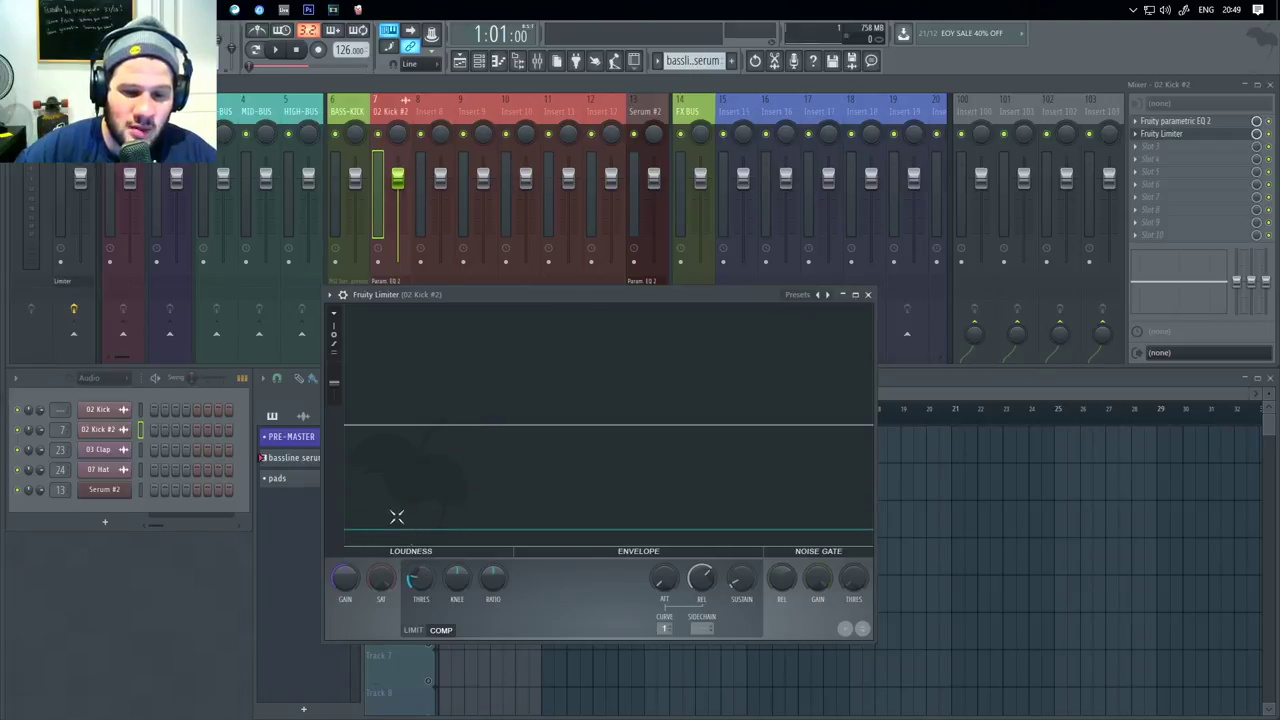
{"action": "left_click_drag", "start_coordinate": [397, 512], "coordinate": [397, 516]}
{"action": "left_click_drag", "start_coordinate": [418, 580], "coordinate": [418, 583]}
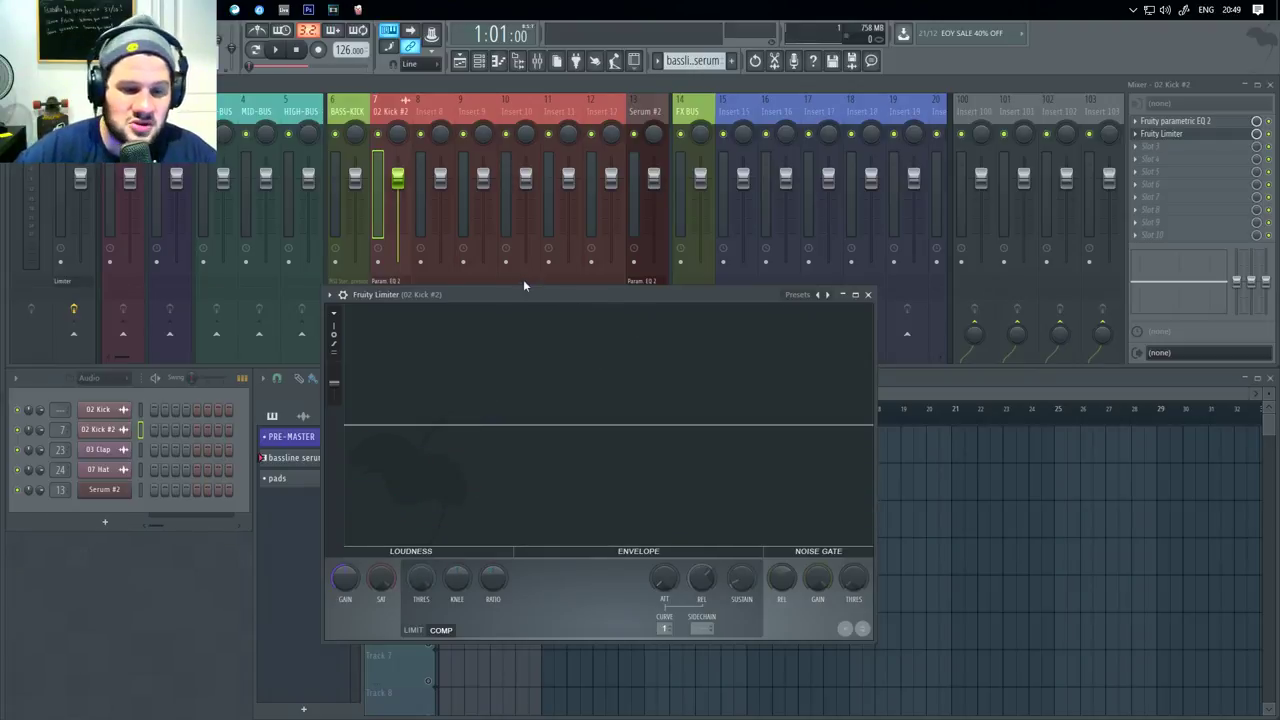
Step: Play the soloed kick to examine its peaks in the Fruity Limiter display
{"action": "left_click_drag", "start_coordinate": [515, 293], "coordinate": [593, 318]}
{"action": "key", "text": "space"}
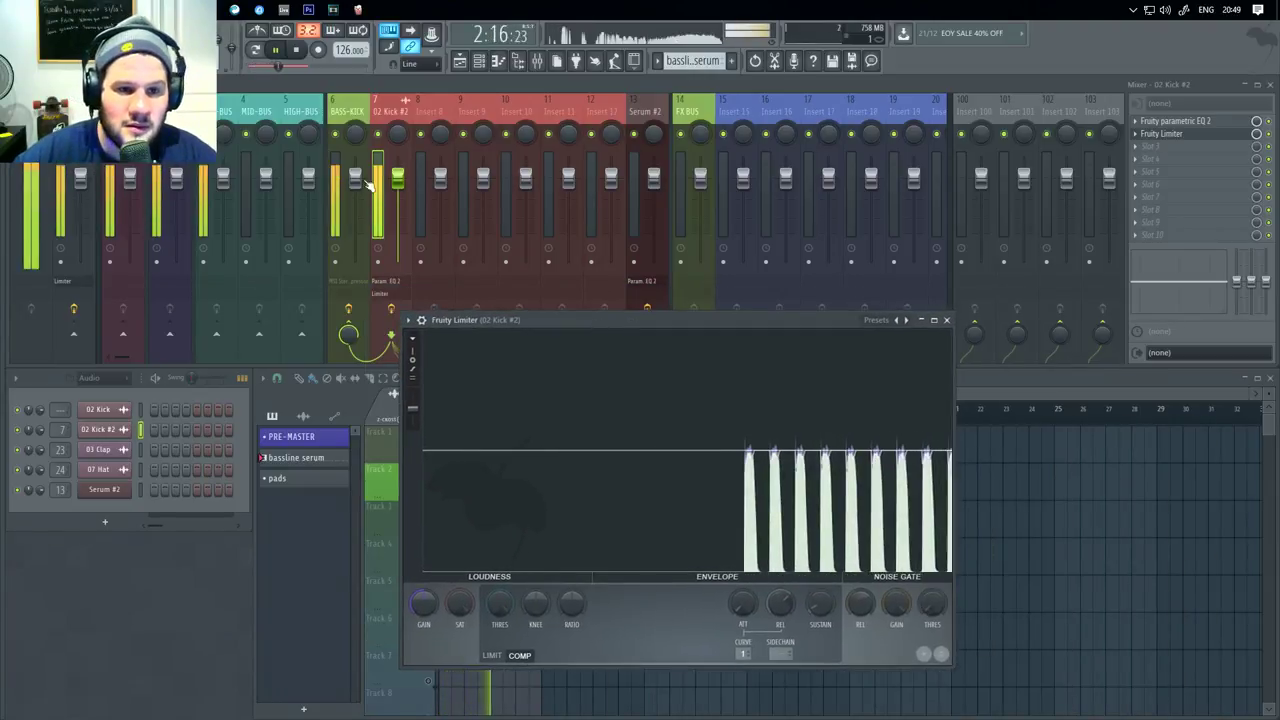
Step: Try lowering the kick track's volume fader during playback, restore it, and pause the Fruity Limiter display
{"action": "left_click_drag", "start_coordinate": [397, 178], "coordinate": [397, 255]}
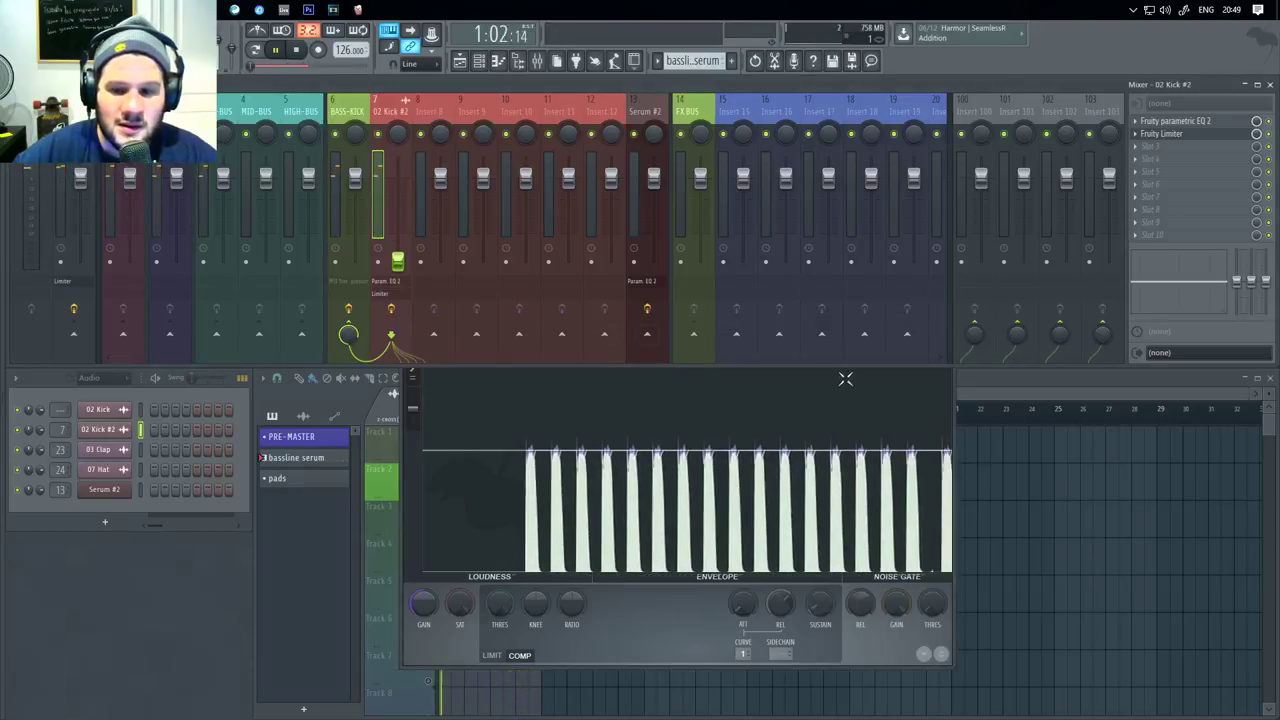
{"action": "left_click", "coordinate": [835, 410]}
{"action": "left_click_drag", "start_coordinate": [823, 320], "coordinate": [897, 345]}
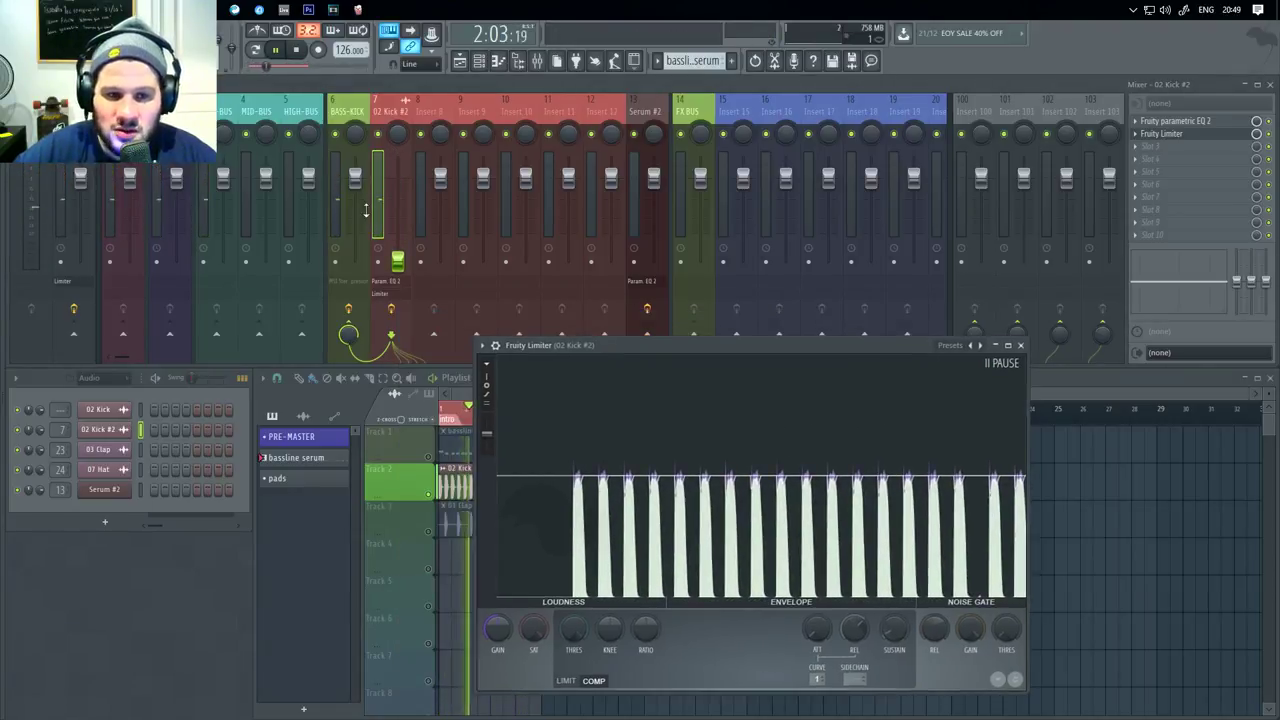
{"action": "left_click_drag", "start_coordinate": [394, 256], "coordinate": [397, 175]}
{"action": "key", "text": "space"}
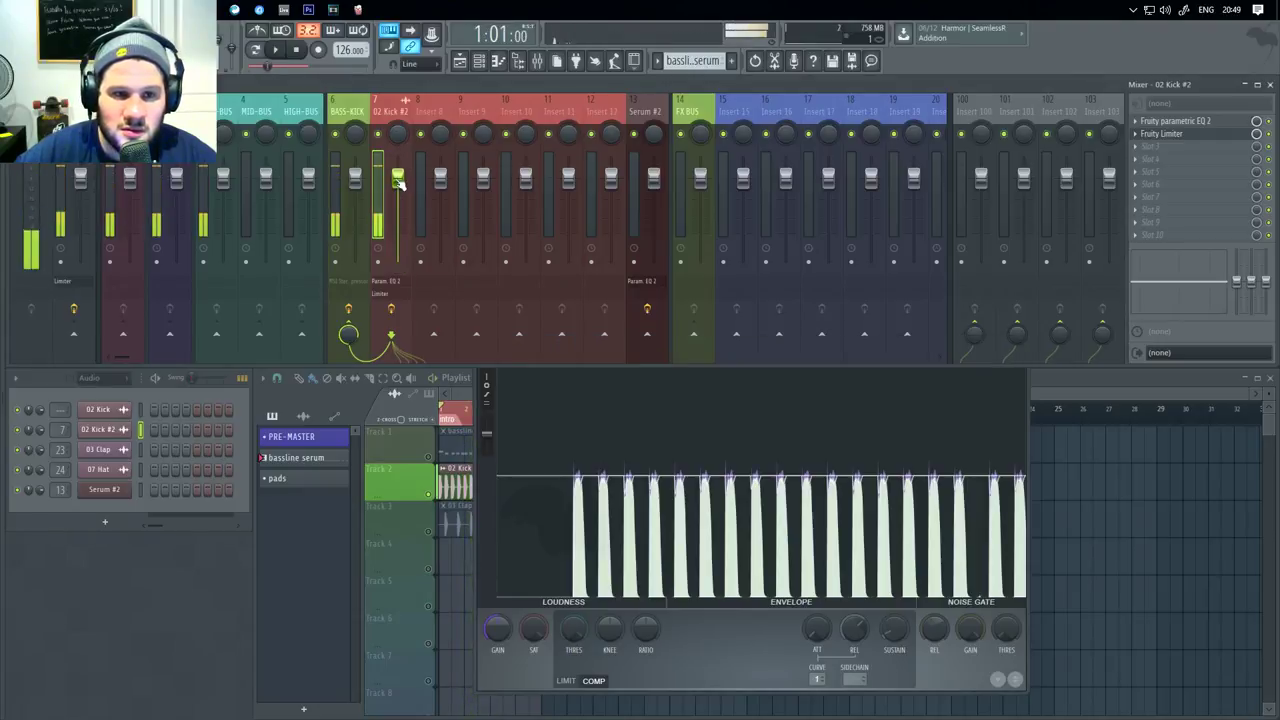
{"action": "left_click", "coordinate": [888, 385]}
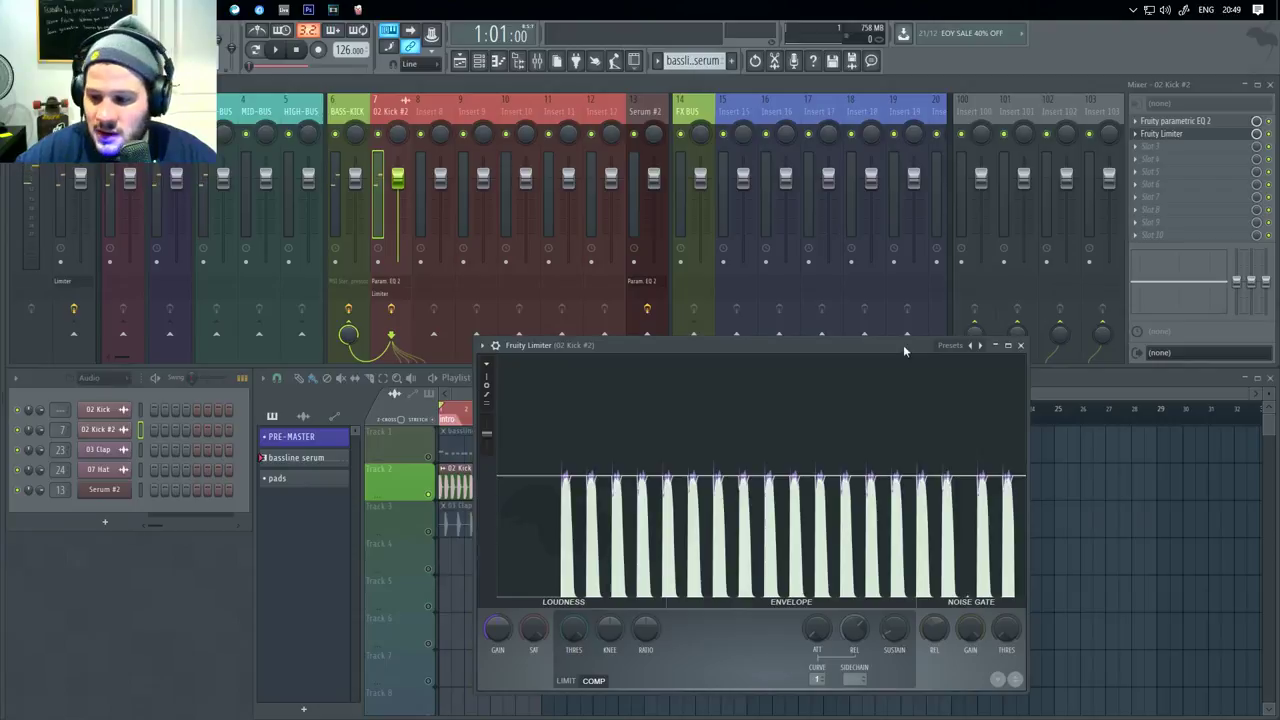
Step: Move the kick's Fruity Limiter window and try a higher compressor ratio with a lowered threshold
{"action": "left_click_drag", "start_coordinate": [855, 345], "coordinate": [785, 339]}
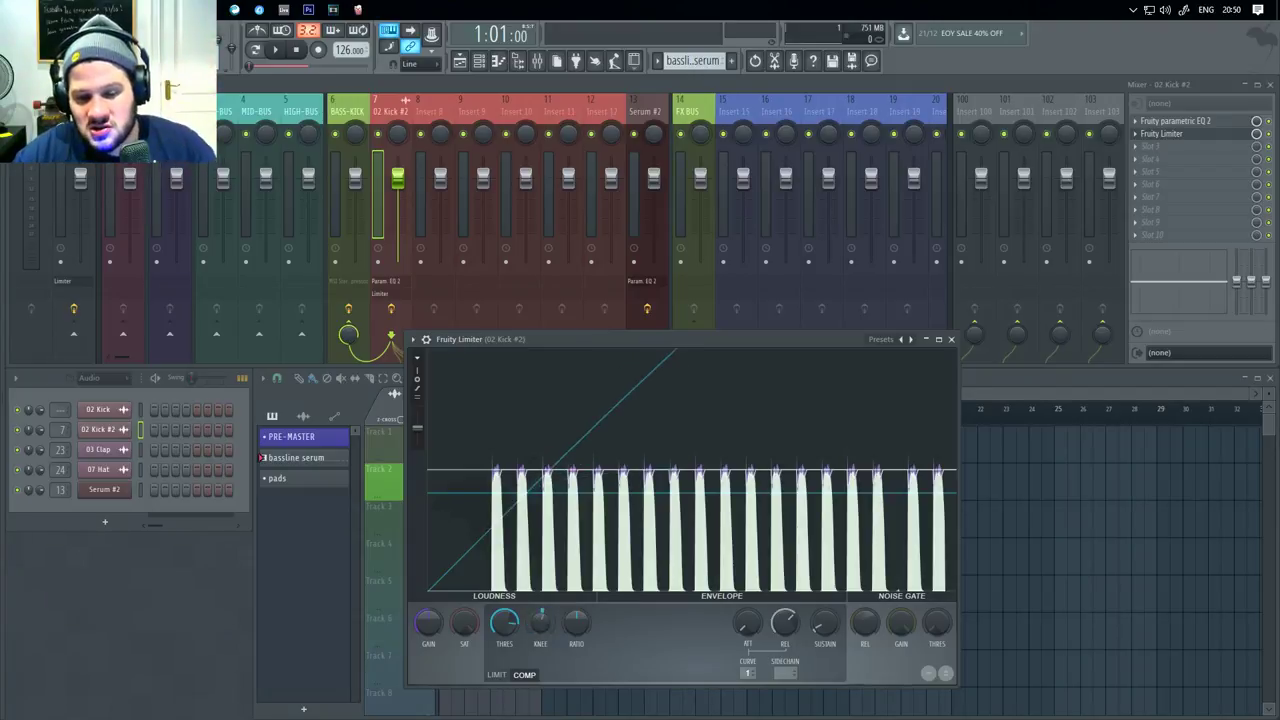
{"action": "left_click", "coordinate": [583, 623]}
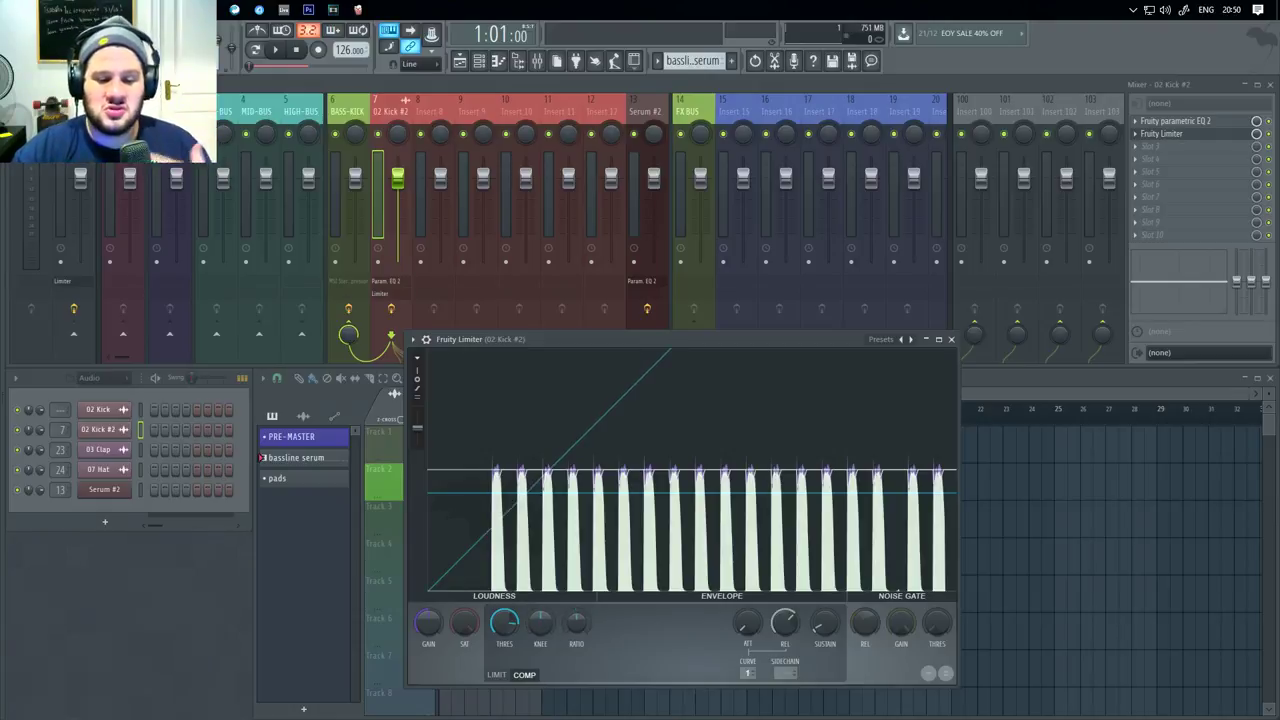
{"action": "left_click_drag", "start_coordinate": [583, 623], "coordinate": [583, 597]}
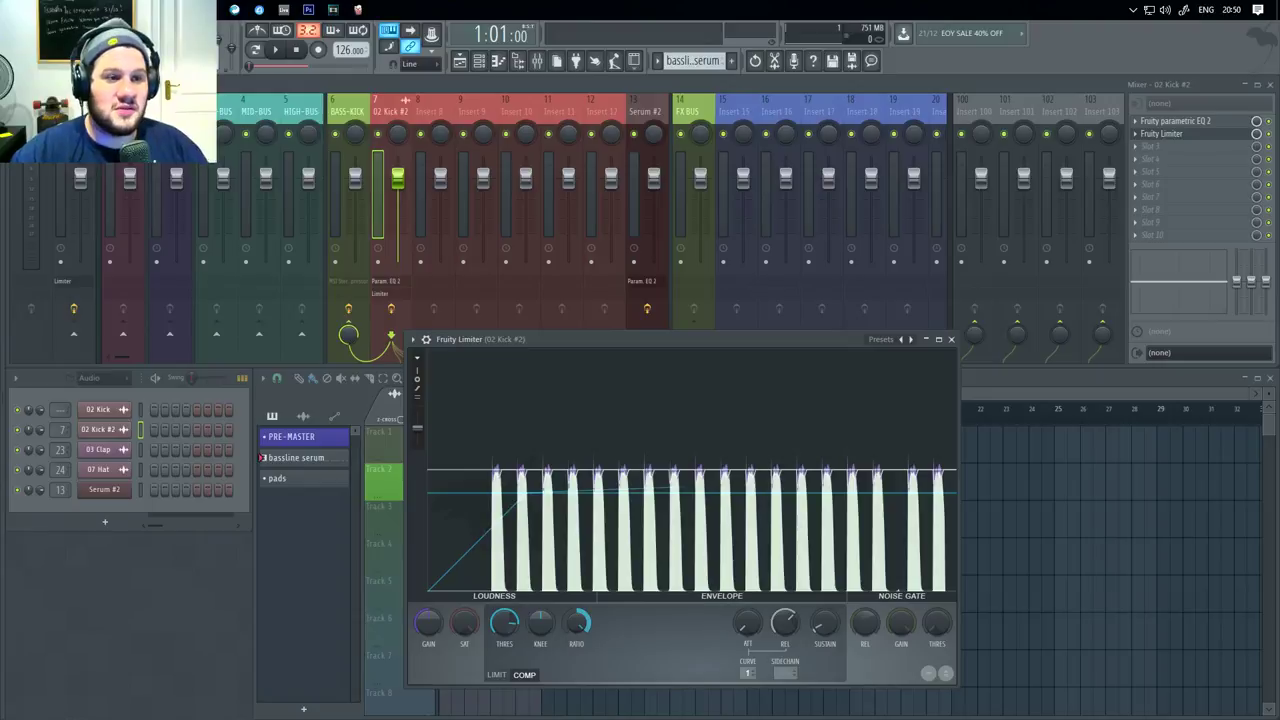
{"action": "mouse_move", "coordinate": [578, 622]}
{"action": "left_mouse_down"}
{"action": "mouse_move", "coordinate": [578, 673]}
{"action": "mouse_move", "coordinate": [581, 606]}
{"action": "left_mouse_up"}
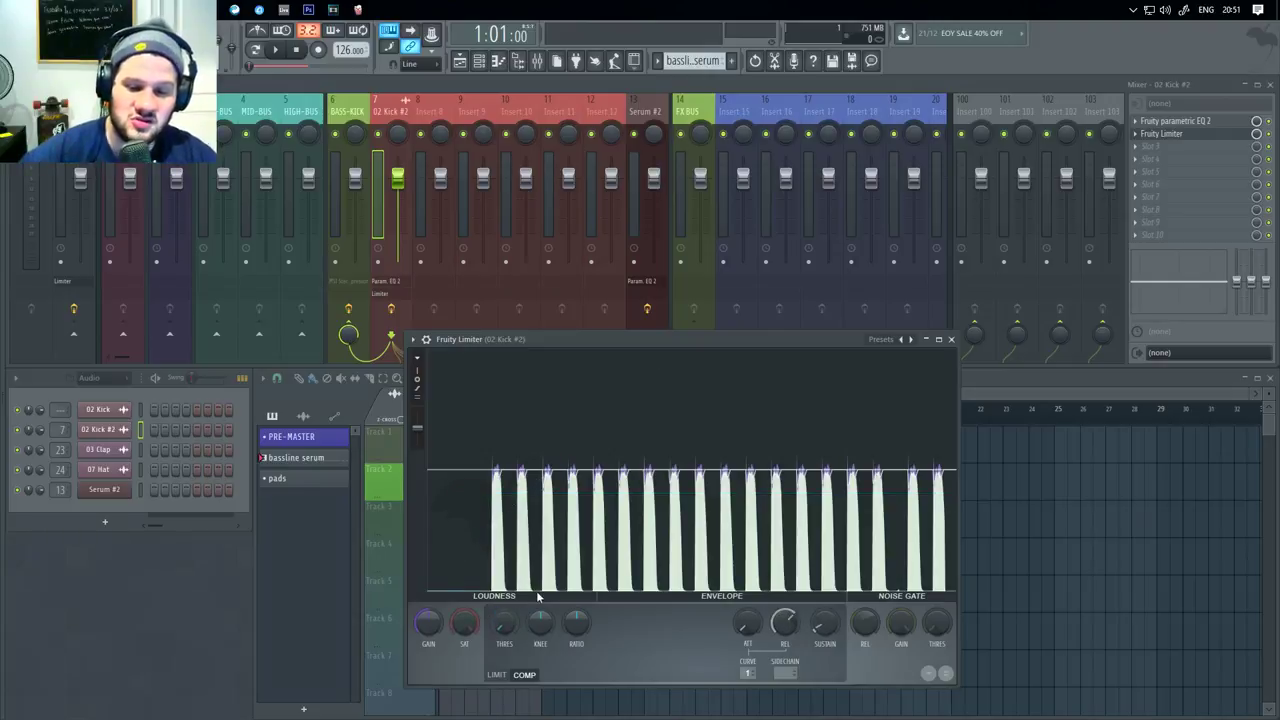
Step: Play the kick and set the compressor's threshold just below its peaks, with a raised knee and moderate ratio, and freeze the display
{"action": "key", "text": "space"}
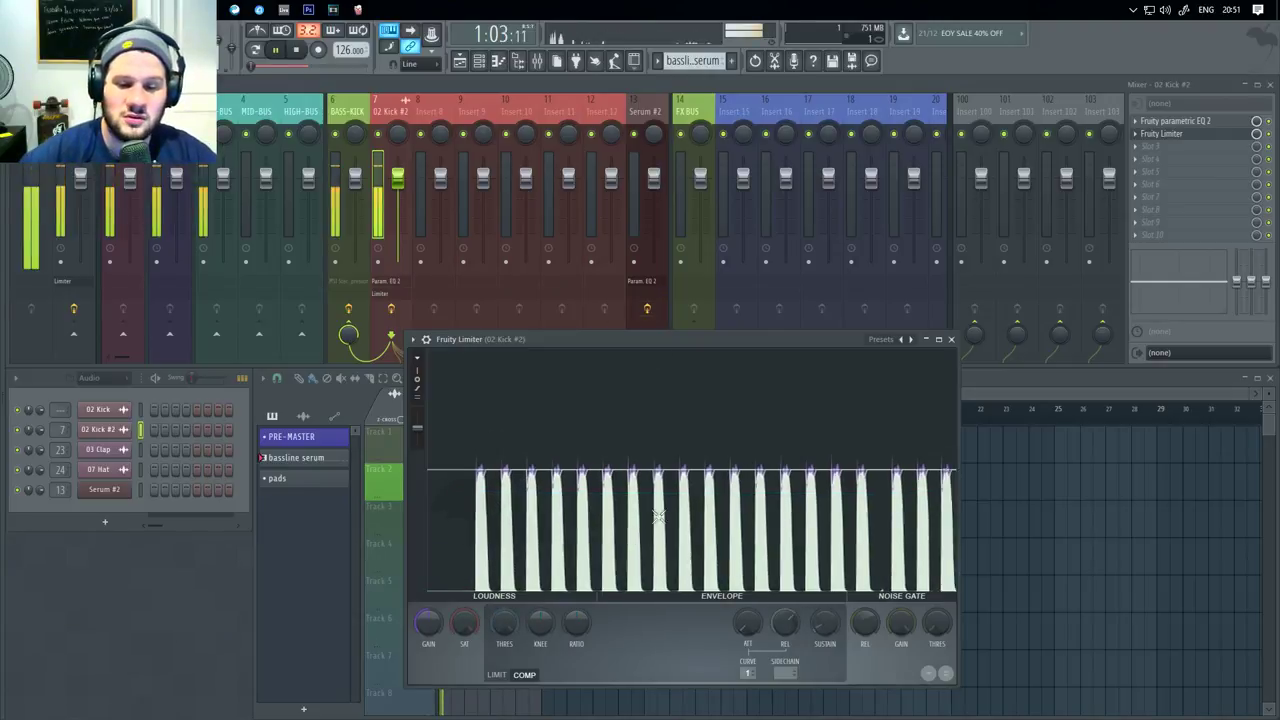
{"action": "left_click_drag", "start_coordinate": [504, 623], "coordinate": [504, 630]}
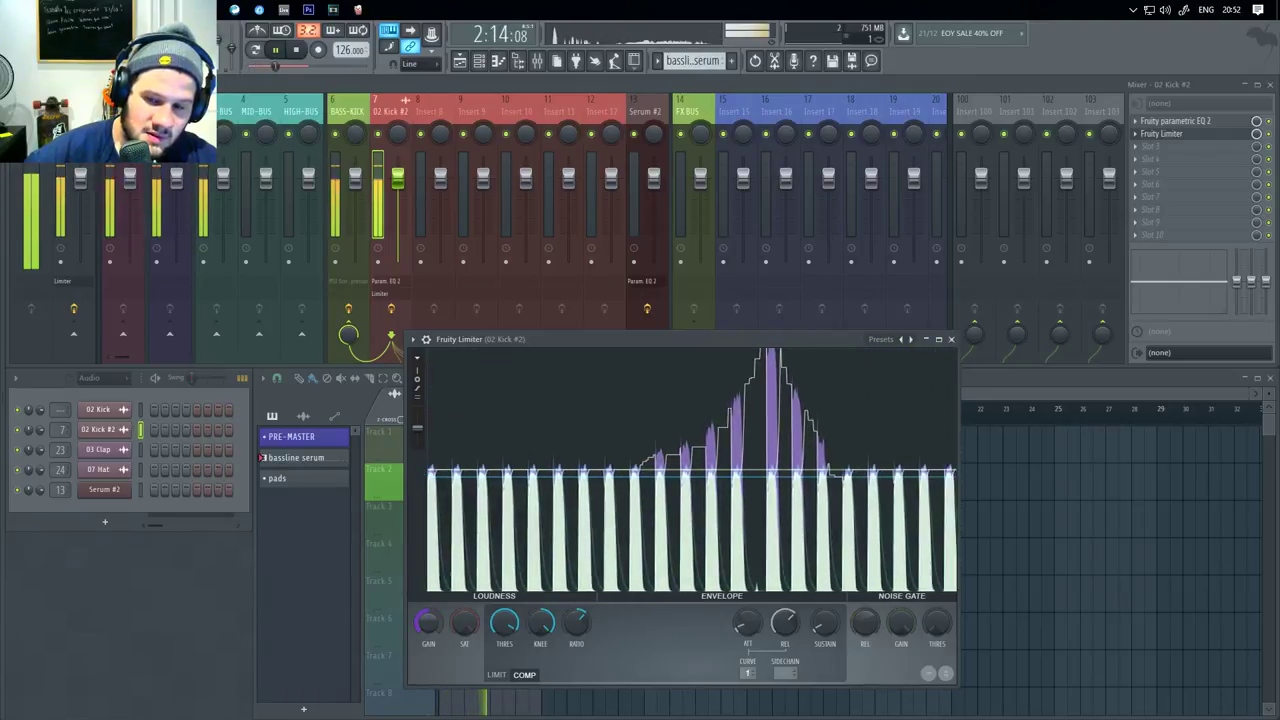
{"action": "key", "text": "space"}
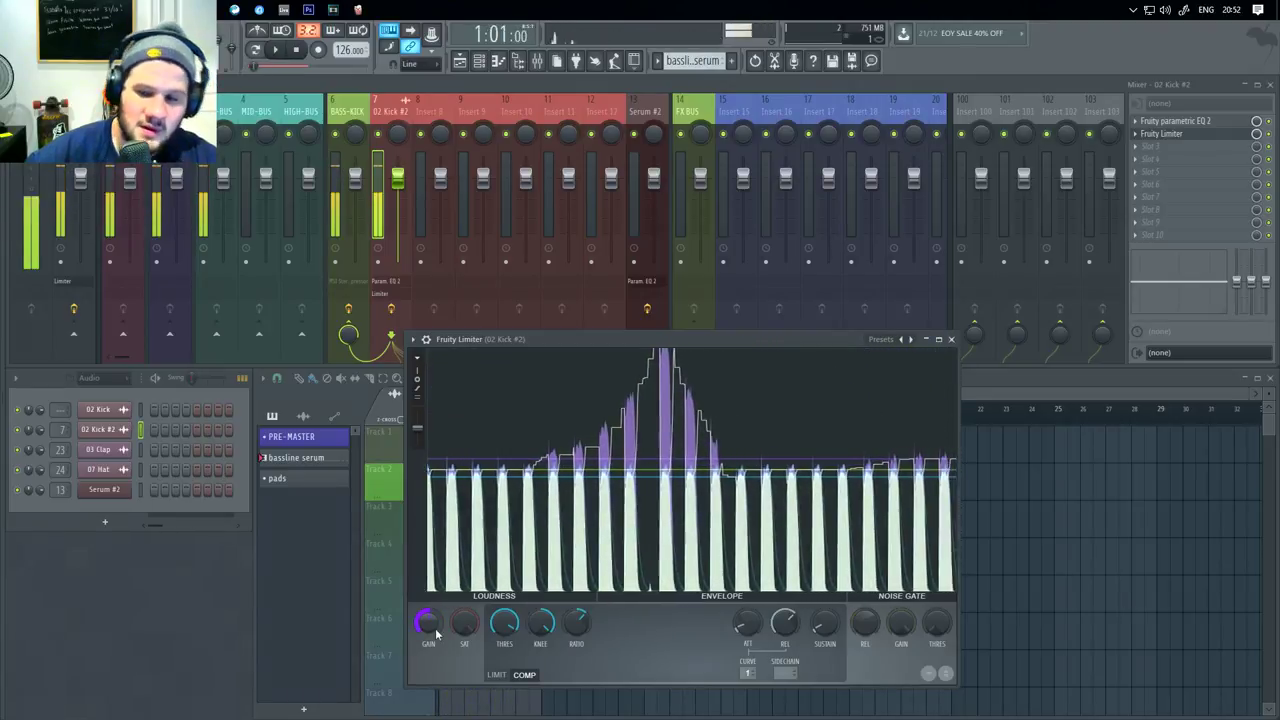
{"action": "left_click", "coordinate": [745, 424]}
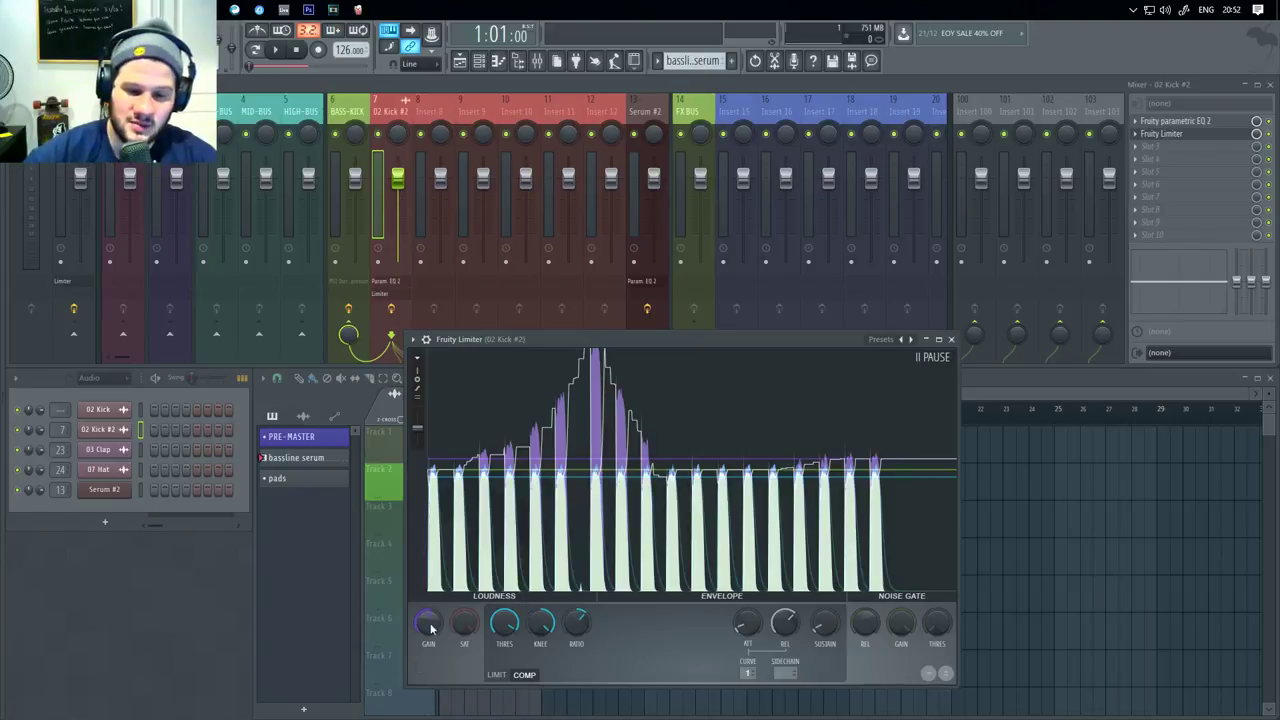
Step: Try different Fruity Limiter gain levels on the kick, up to the maximum, playing it to compare the compression
{"action": "left_click_drag", "start_coordinate": [432, 627], "coordinate": [432, 608]}
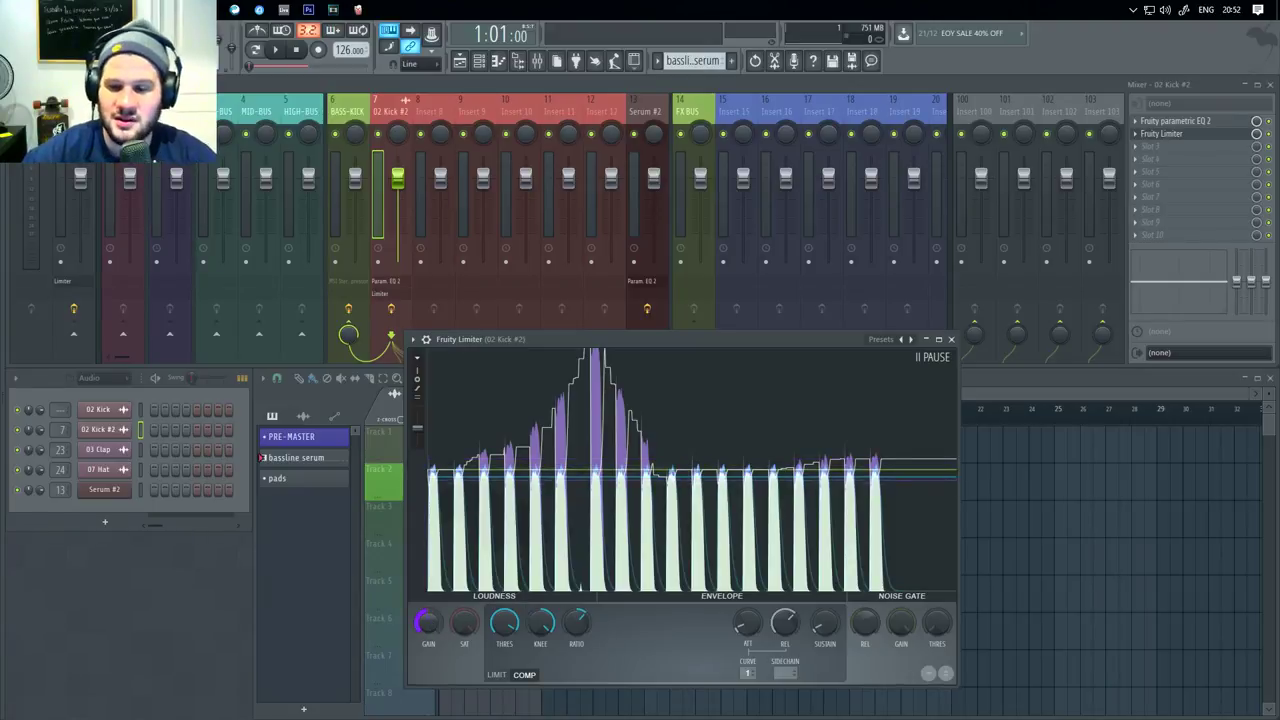
{"action": "key", "text": "space"}
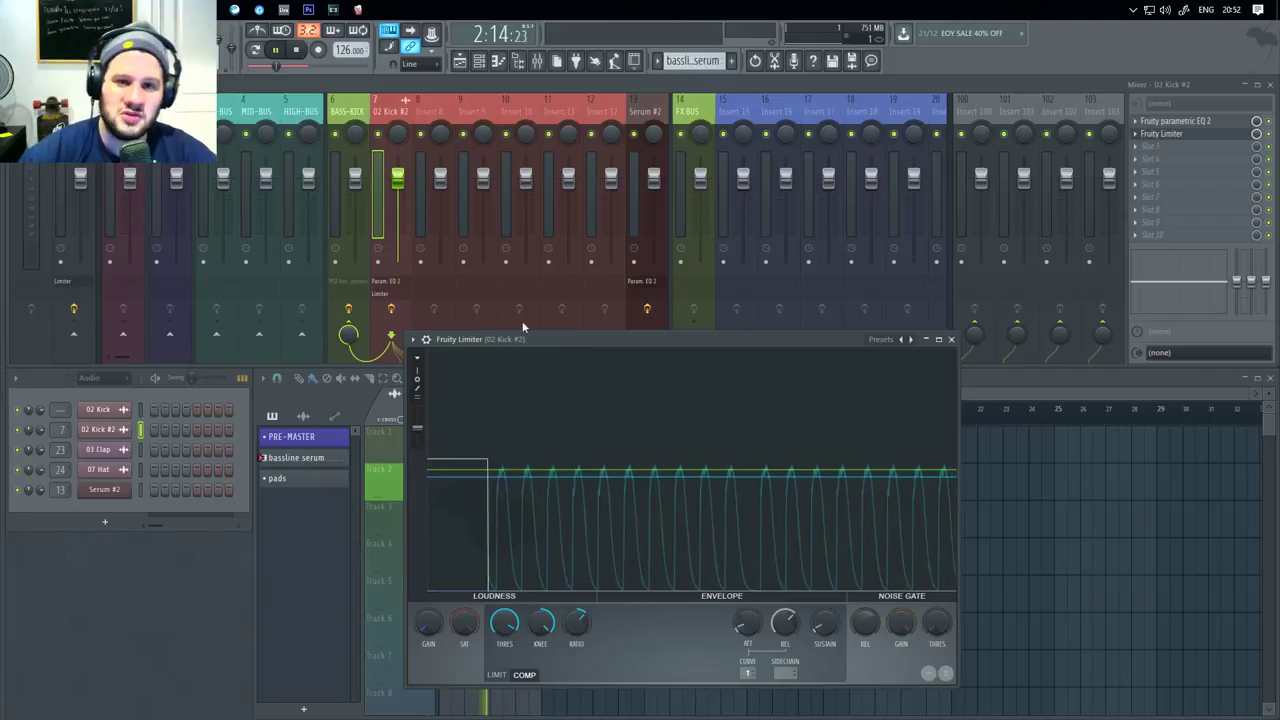
{"action": "left_click_drag", "start_coordinate": [429, 628], "coordinate": [429, 520]}
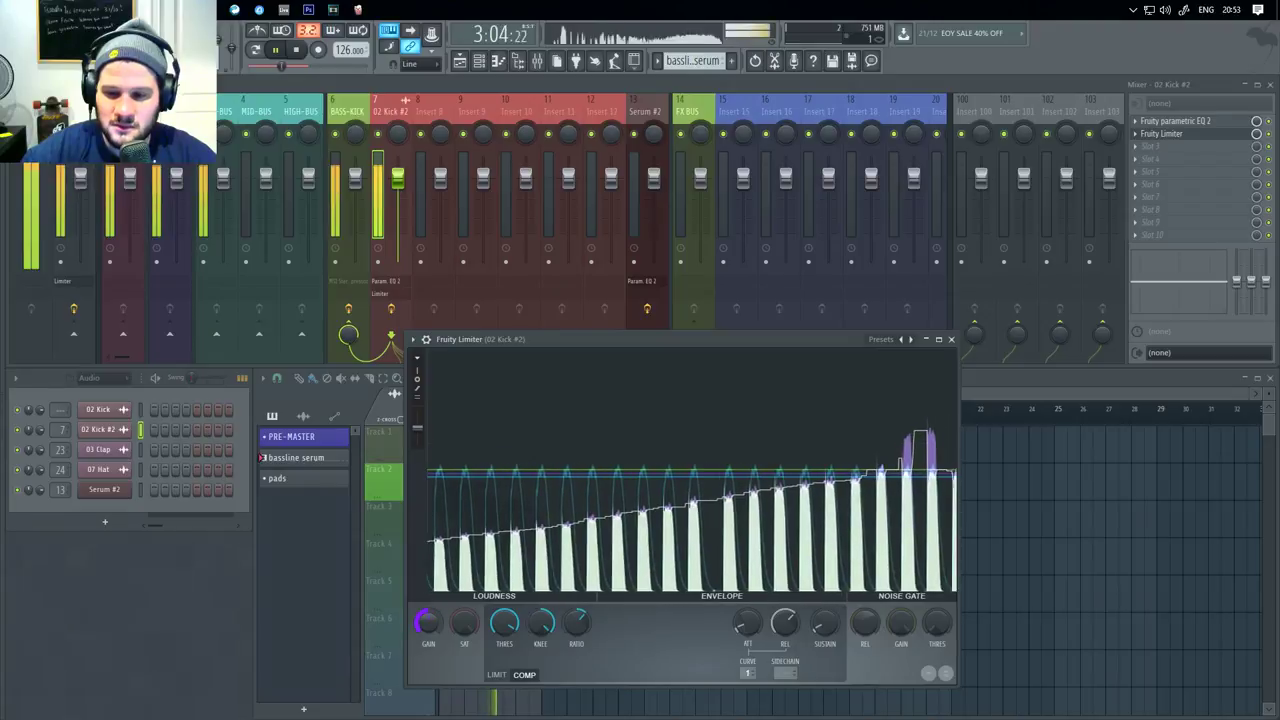
{"action": "key", "text": "space"}
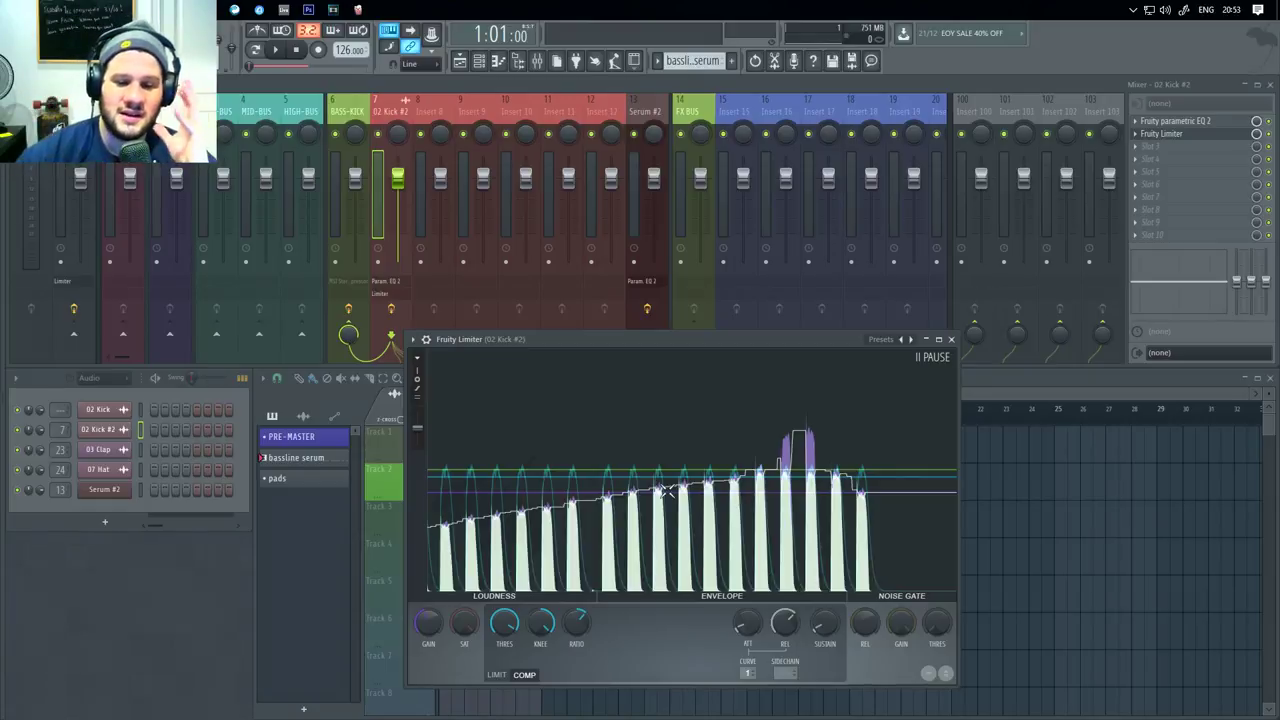
{"action": "left_click_drag", "start_coordinate": [428, 624], "coordinate": [428, 545]}
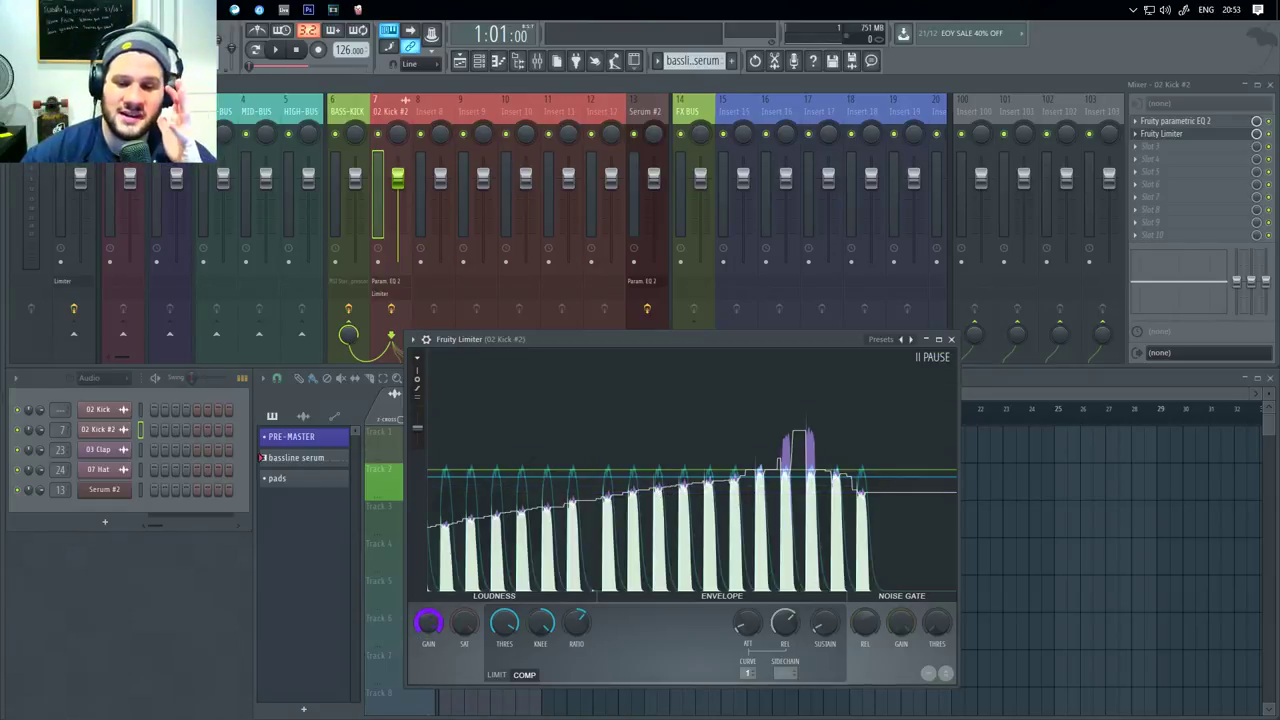
{"action": "key", "text": "space"}
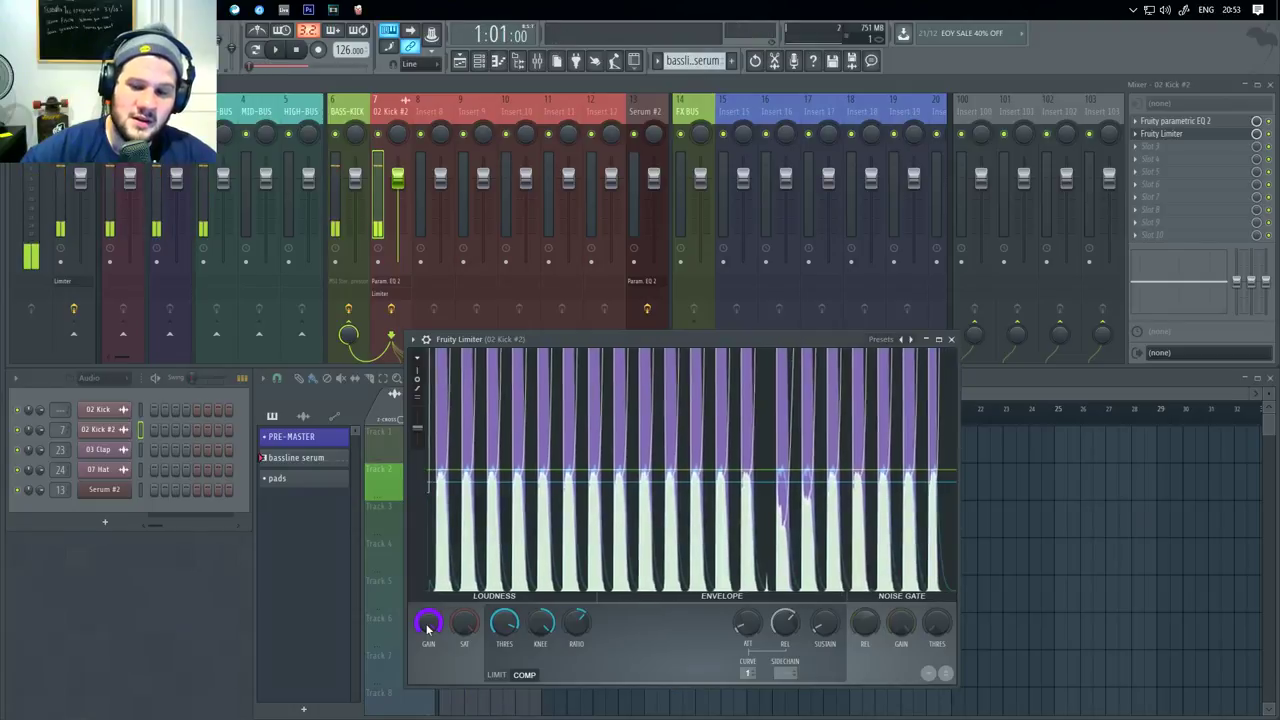
Step: Reduce the Fruity Limiter gain during playback until the kick's peaks sit near the compressor threshold, and pause the display
{"action": "key", "text": "space"}
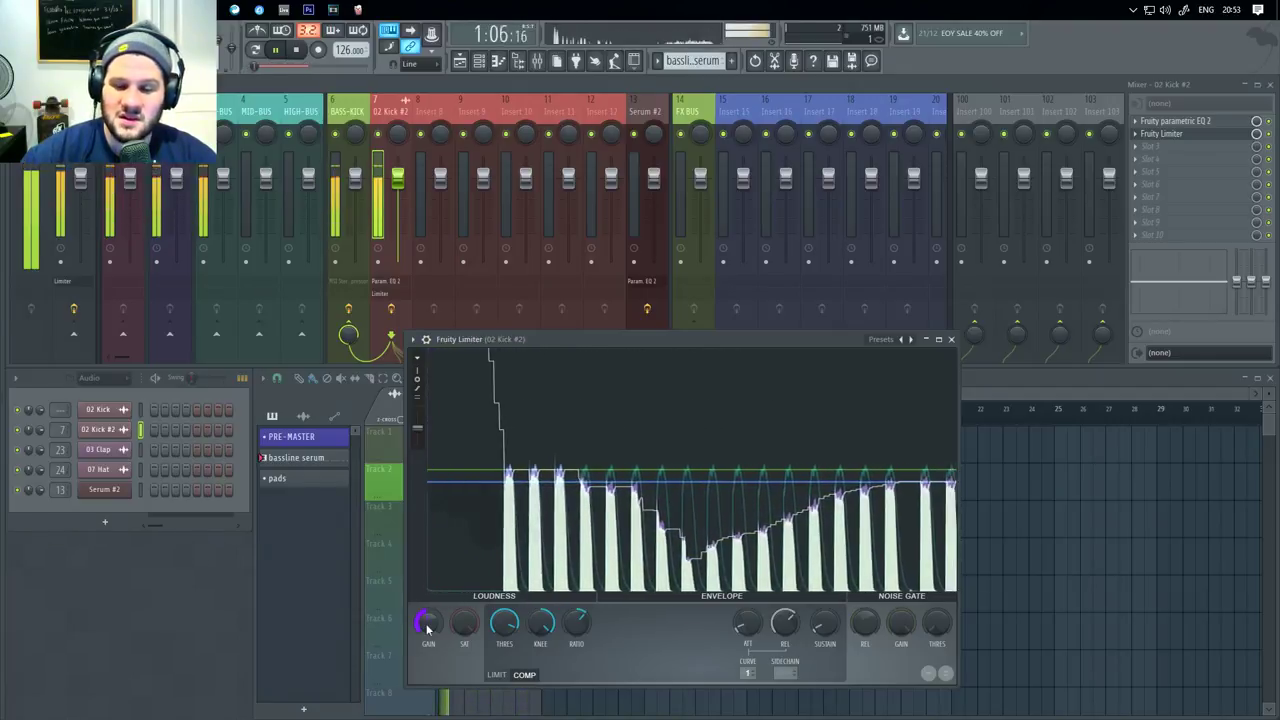
{"action": "key", "text": "space"}
{"action": "key", "text": "space"}
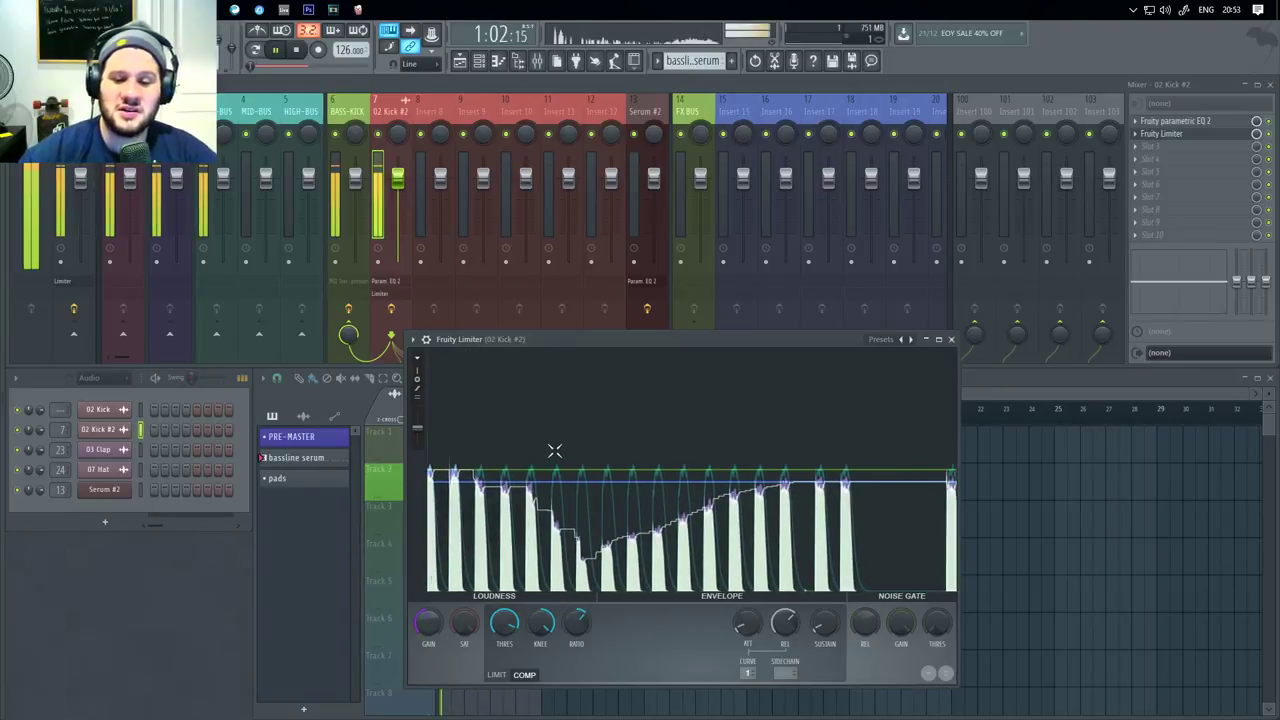
{"action": "key", "text": "space"}
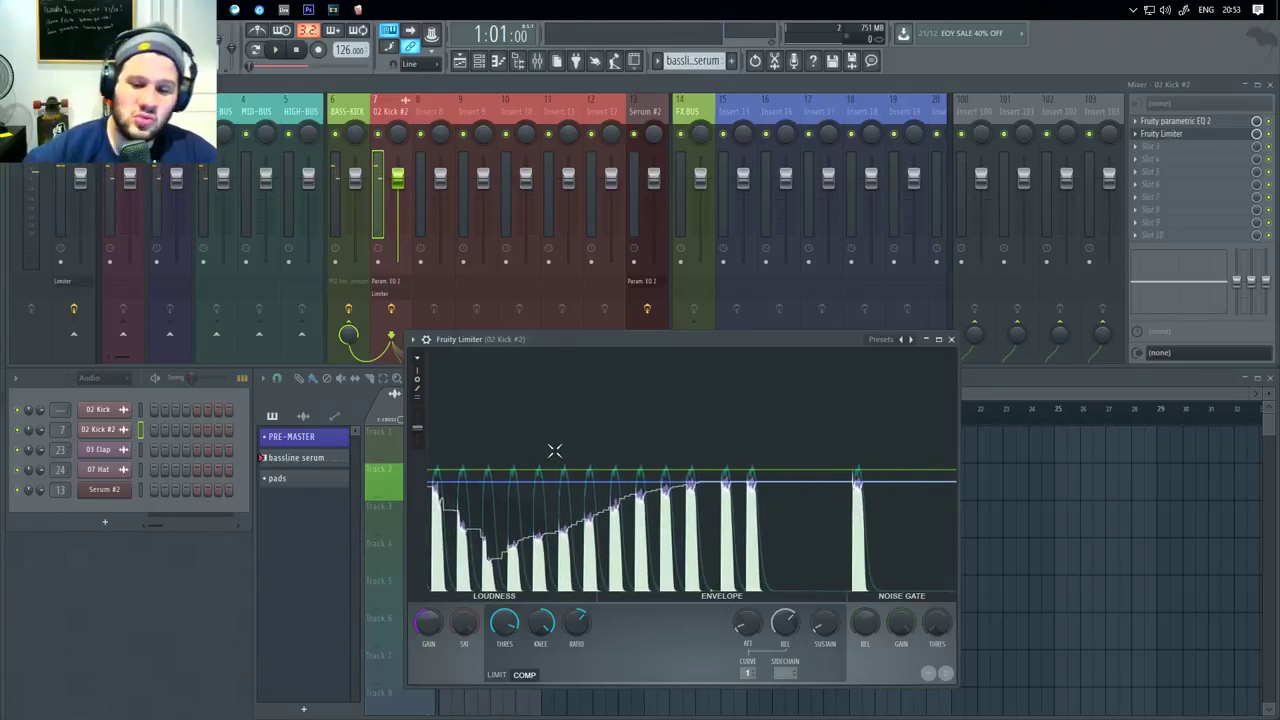
{"action": "left_click", "coordinate": [555, 451]}
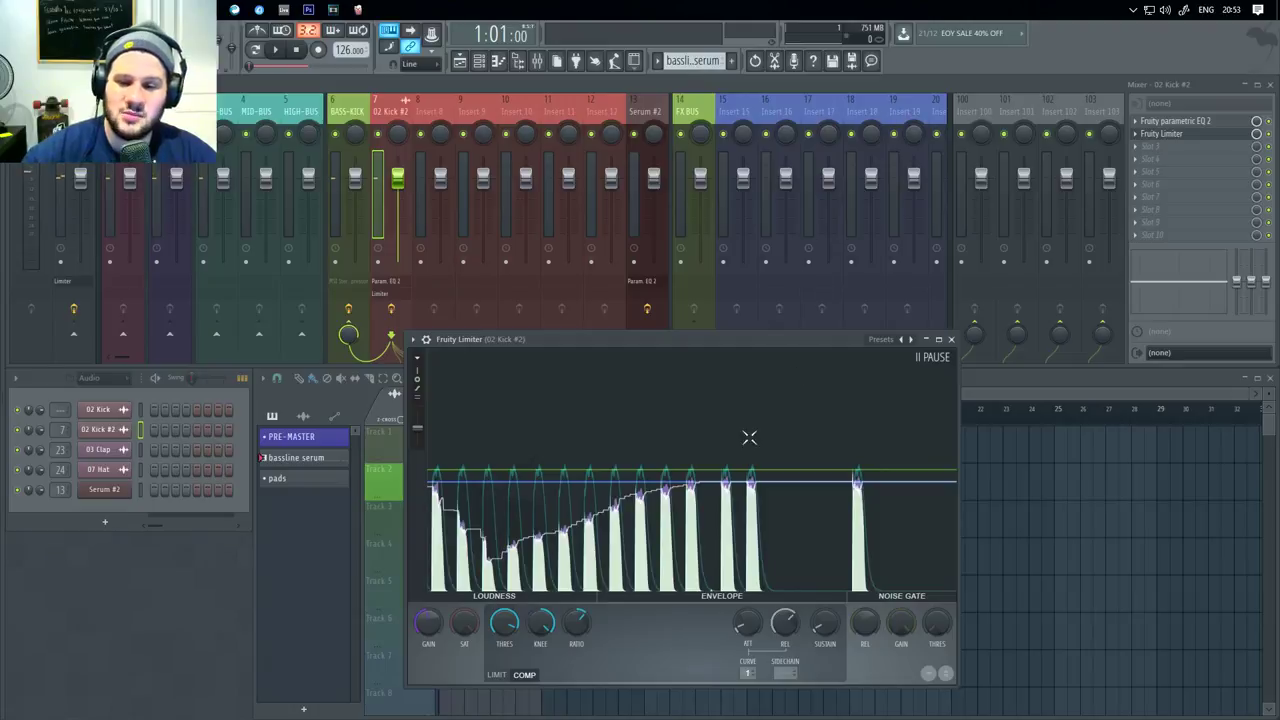